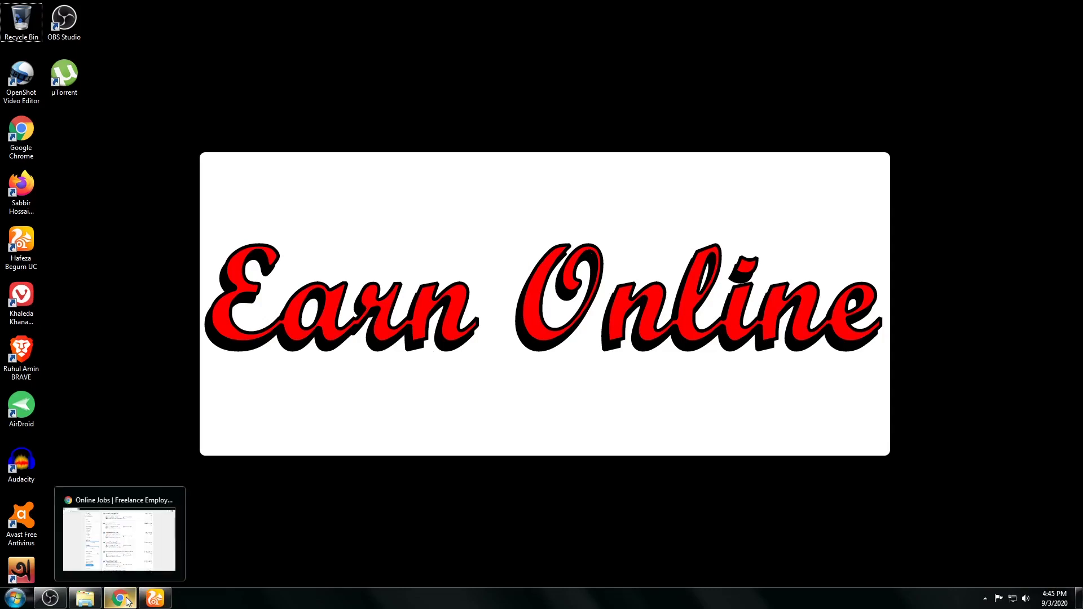
Step: Bring back Freelancer's 259 'pdf to word' results and scroll through them and back to the top
{"action": "left_click", "coordinate": [124, 598]}
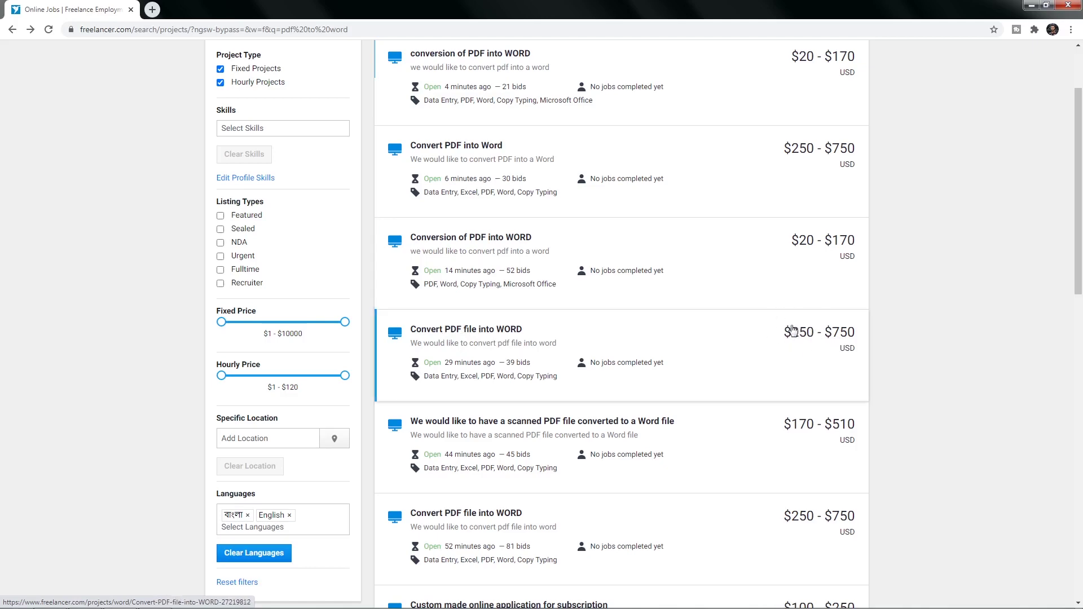
{"action": "scroll", "coordinate": [657, 408], "scroll_direction": "down", "scroll_amount": 2}
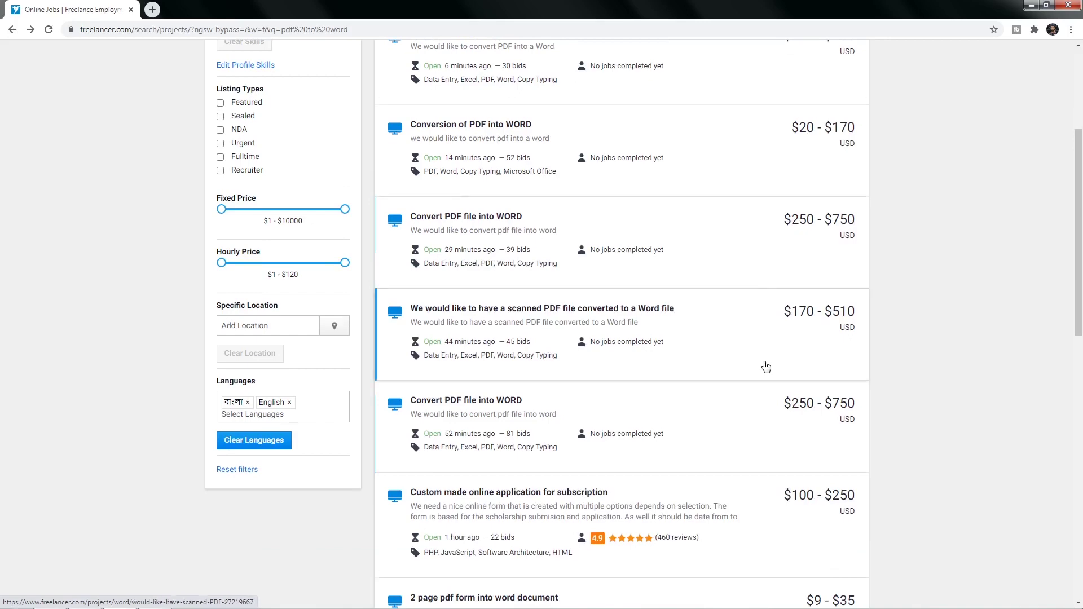
{"action": "scroll", "coordinate": [765, 368], "scroll_direction": "down", "scroll_amount": 2}
{"action": "scroll", "coordinate": [769, 371], "scroll_direction": "down", "scroll_amount": 3}
{"action": "scroll", "coordinate": [679, 333], "scroll_direction": "down", "scroll_amount": 1}
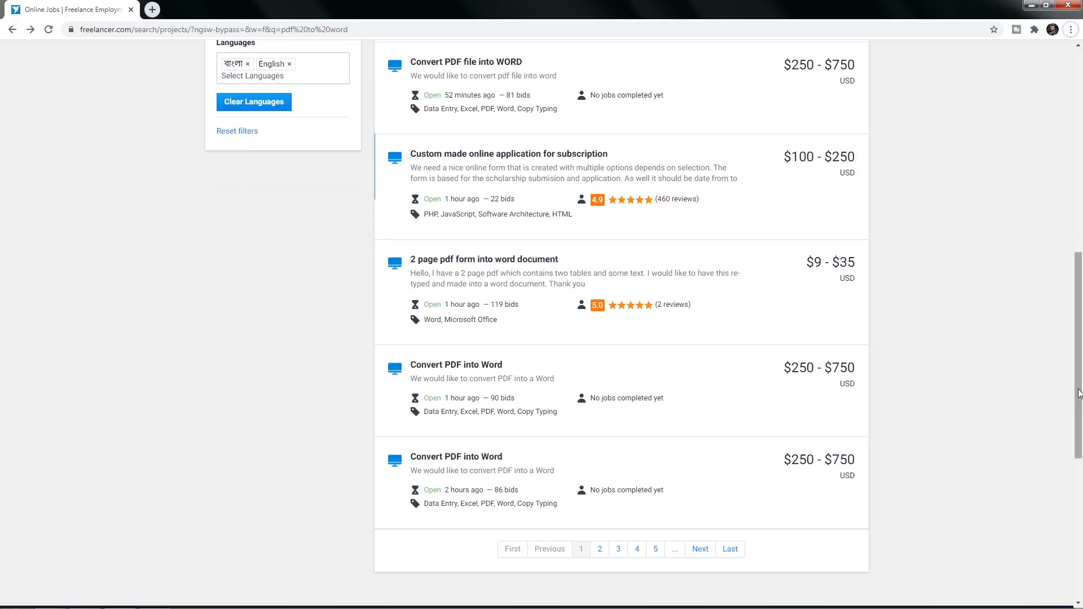
{"action": "scroll", "coordinate": [1068, 292], "scroll_direction": "up", "scroll_amount": 1}
{"action": "scroll", "coordinate": [1068, 292], "scroll_direction": "up", "scroll_amount": 2}
{"action": "scroll", "coordinate": [1068, 292], "scroll_direction": "up", "scroll_amount": 2}
{"action": "scroll", "coordinate": [1068, 292], "scroll_direction": "up", "scroll_amount": 1}
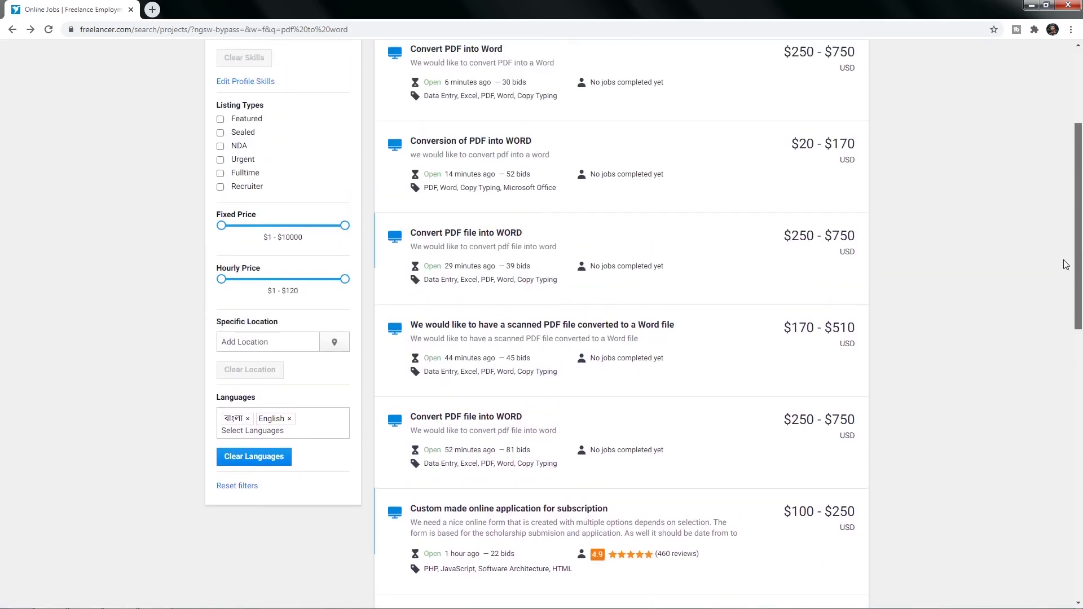
{"action": "scroll", "coordinate": [1068, 271], "scroll_direction": "up", "scroll_amount": 1}
{"action": "scroll", "coordinate": [1069, 248], "scroll_direction": "up", "scroll_amount": 1}
{"action": "scroll", "coordinate": [1070, 214], "scroll_direction": "up", "scroll_amount": 2}
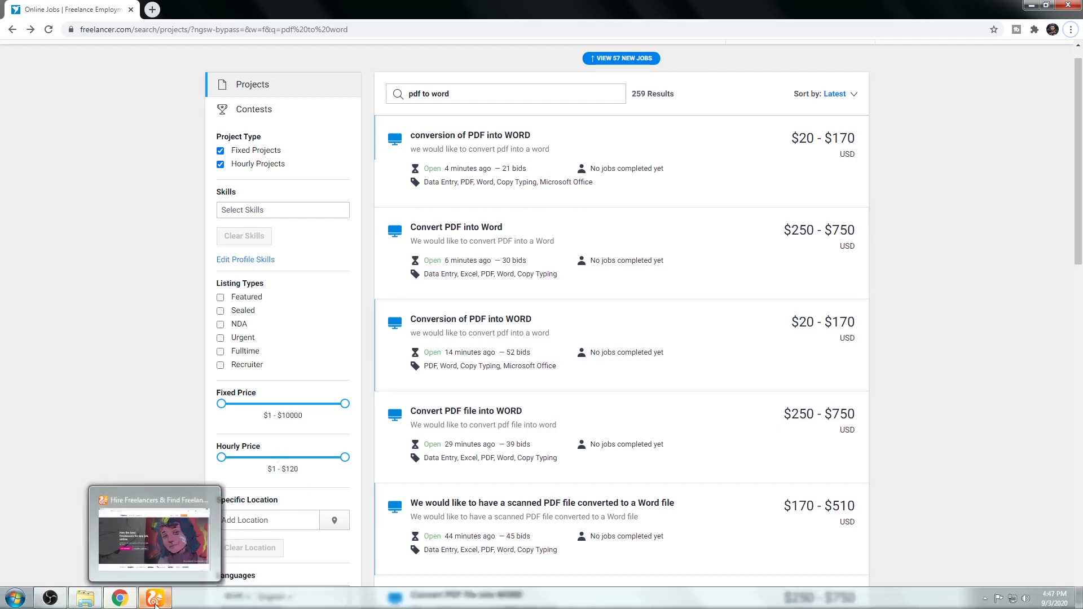
{"action": "left_click", "coordinate": [156, 599]}
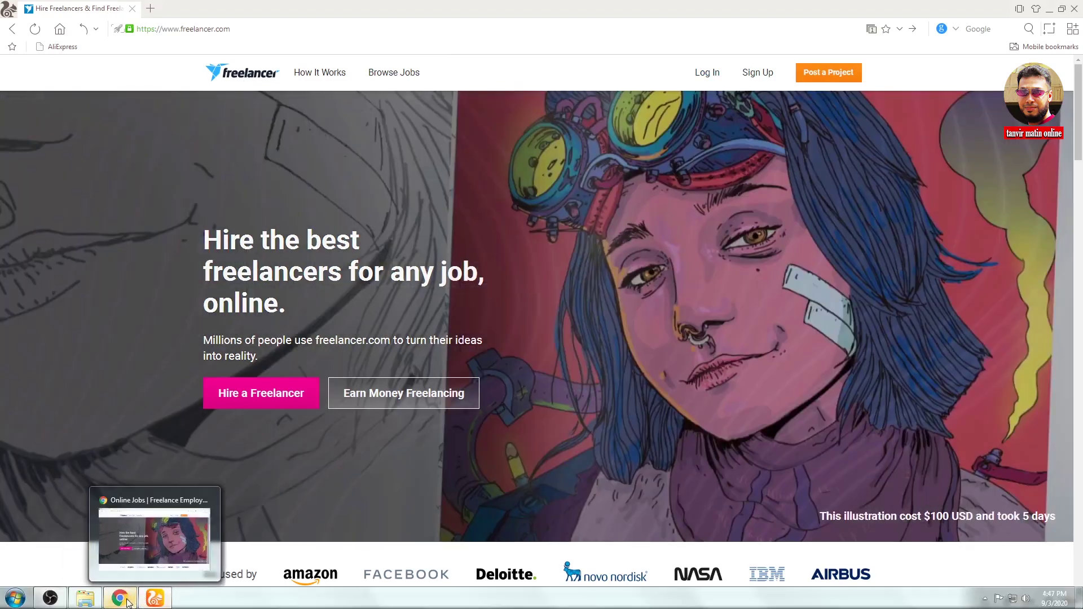
{"action": "left_click", "coordinate": [129, 603]}
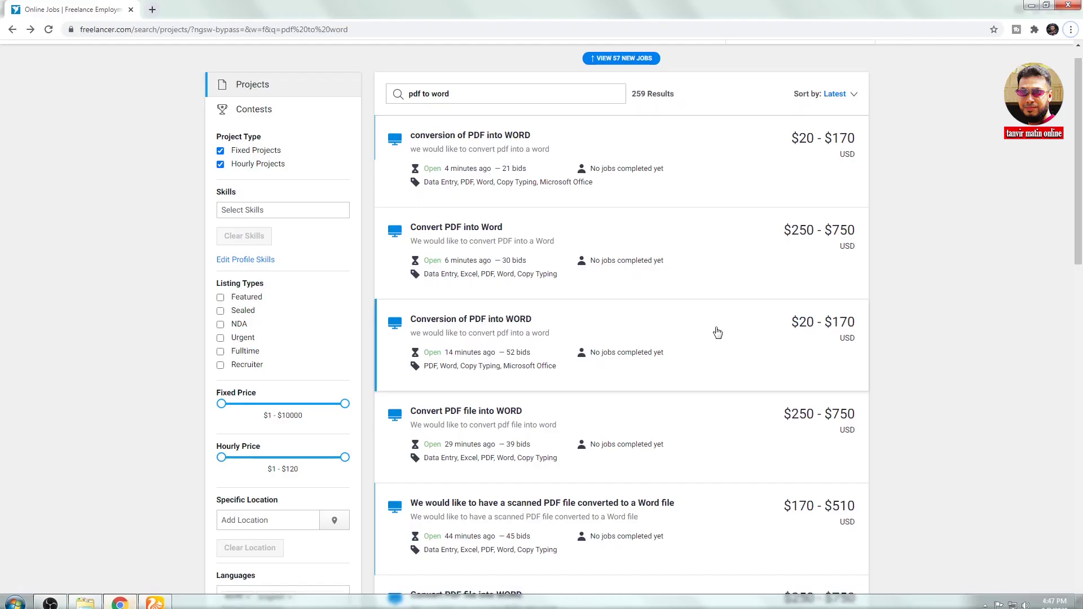
{"action": "scroll", "coordinate": [938, 368], "scroll_direction": "down", "scroll_amount": 1}
{"action": "scroll", "coordinate": [938, 368], "scroll_direction": "down", "scroll_amount": 5}
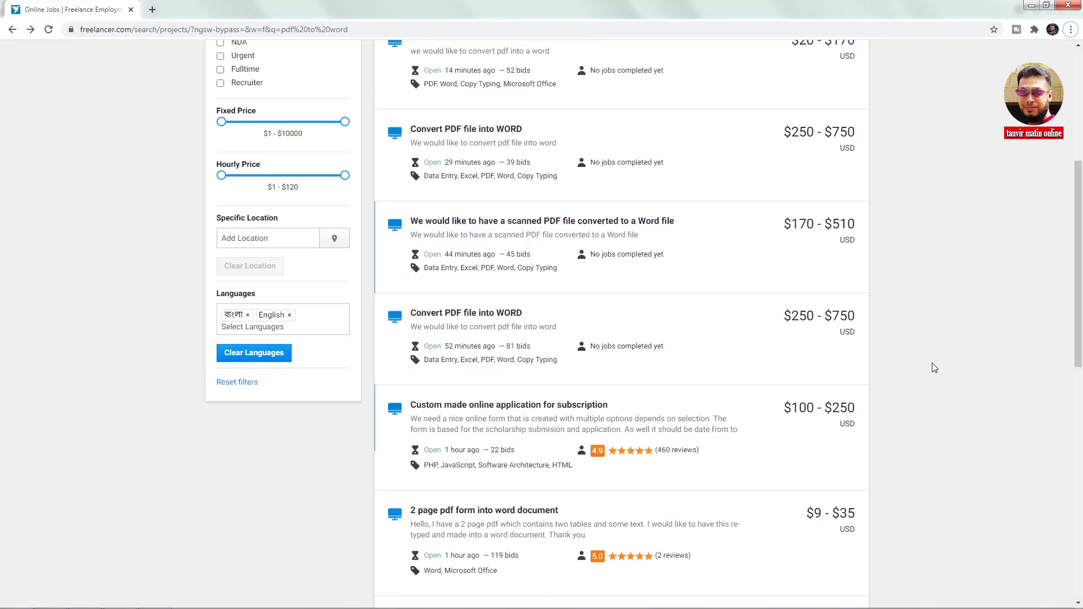
{"action": "scroll", "coordinate": [386, 404], "scroll_direction": "down", "scroll_amount": 4}
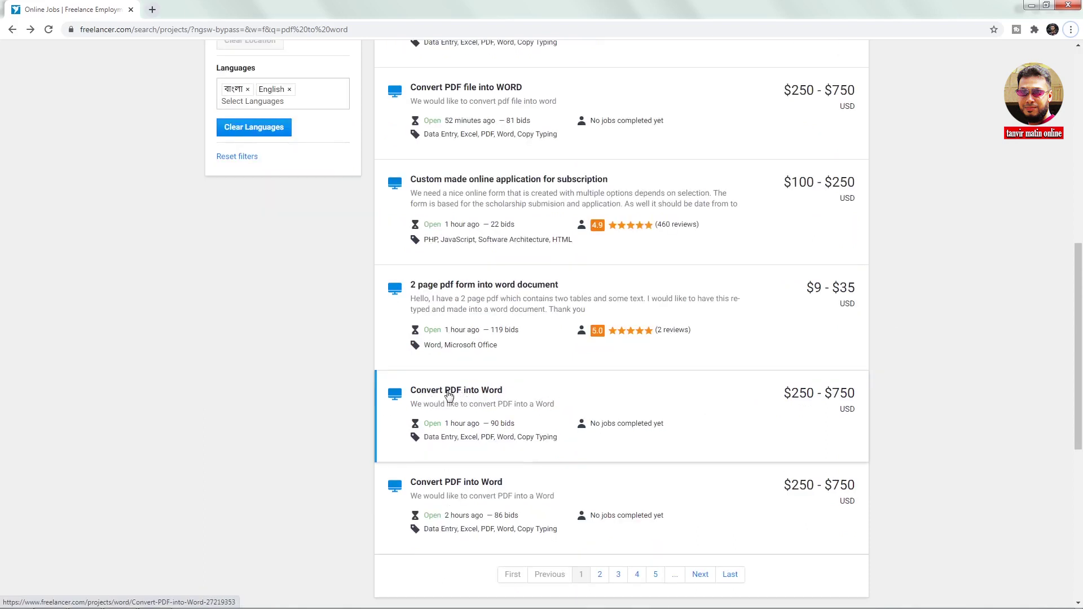
Step: Review the 'Convert PDF into Word' project's description, $250 budget and deposit status, then return to results
{"action": "left_click", "coordinate": [449, 392]}
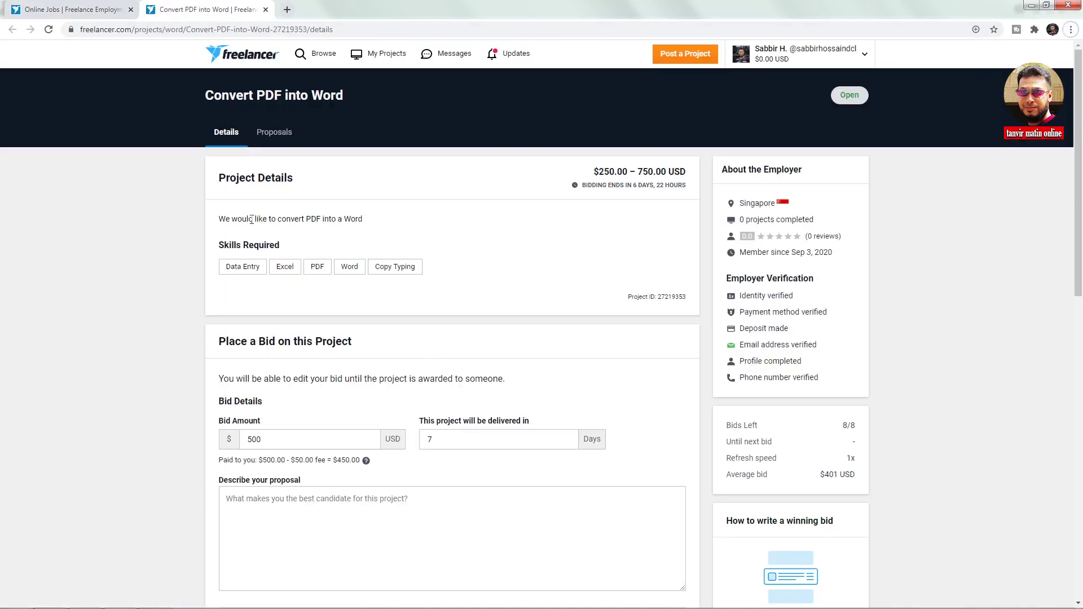
{"action": "left_click_drag", "start_coordinate": [220, 220], "coordinate": [364, 226]}
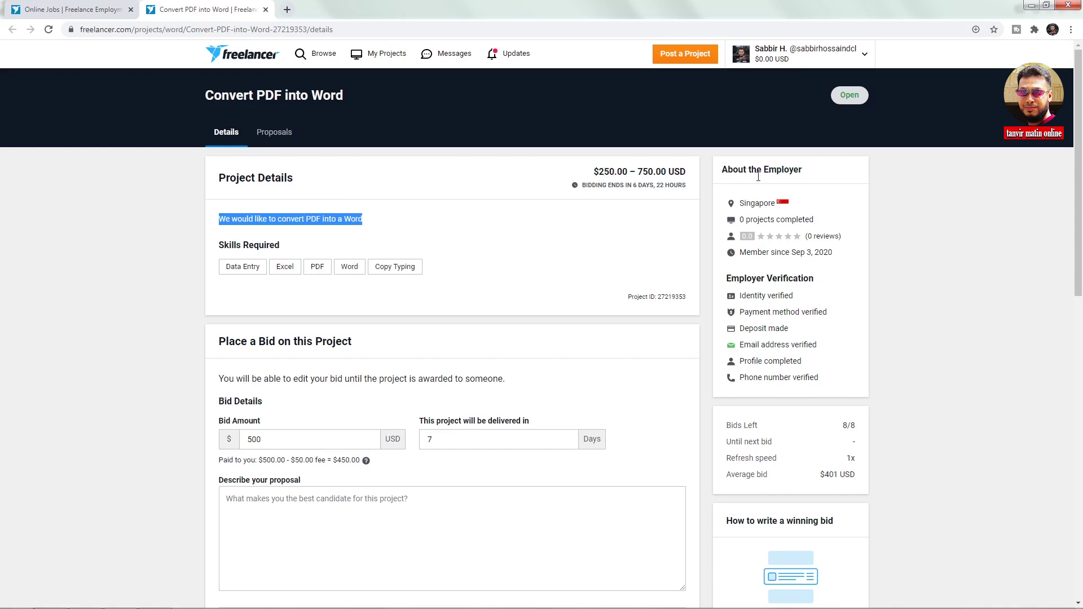
{"action": "double_click", "coordinate": [610, 172]}
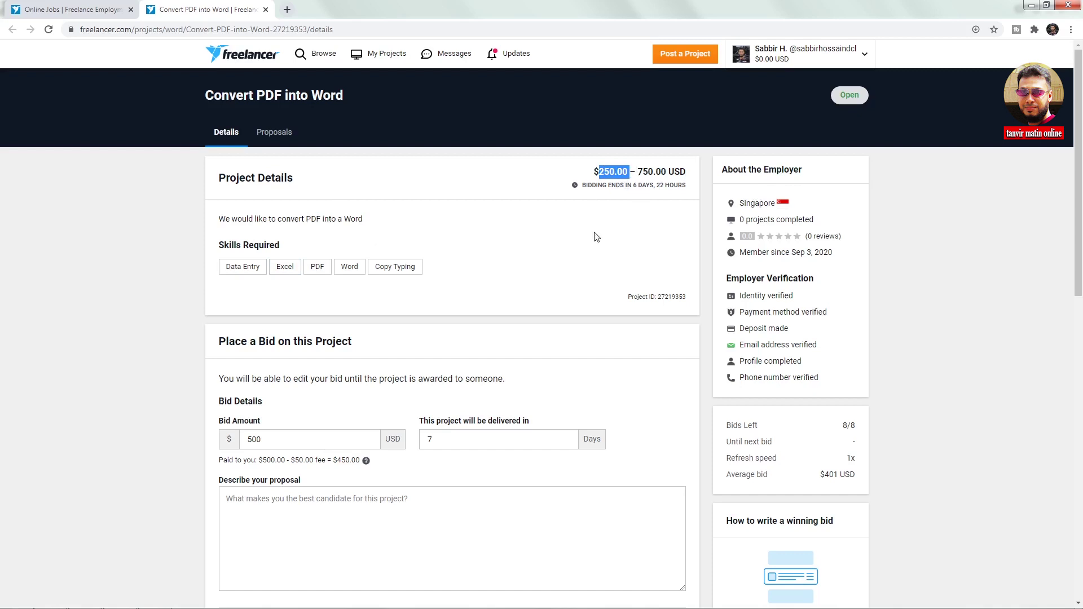
{"action": "left_click", "coordinate": [932, 297]}
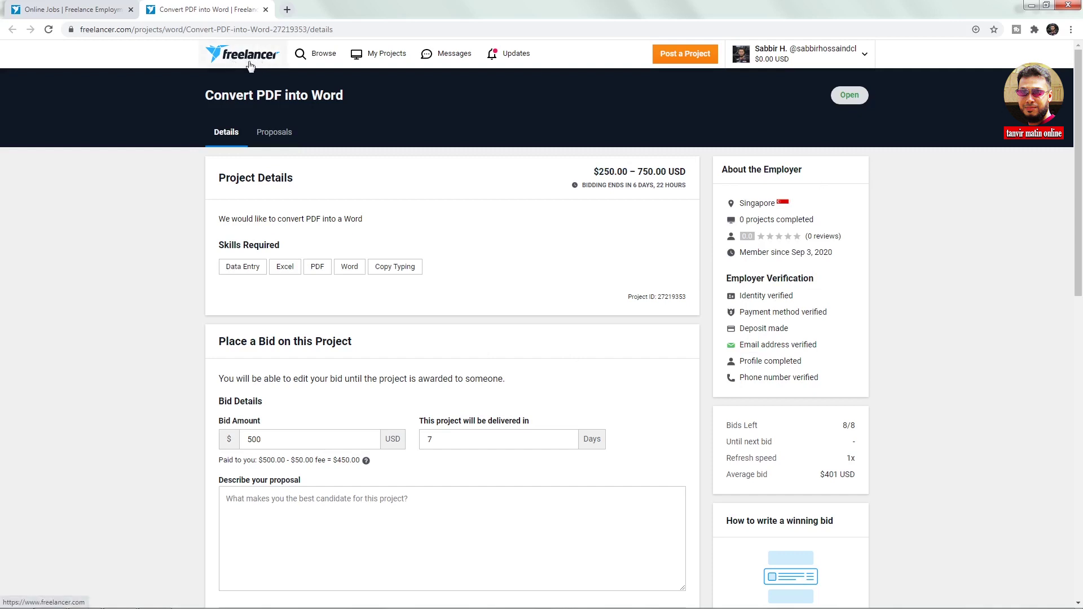
{"action": "mouse_move", "coordinate": [783, 311]}
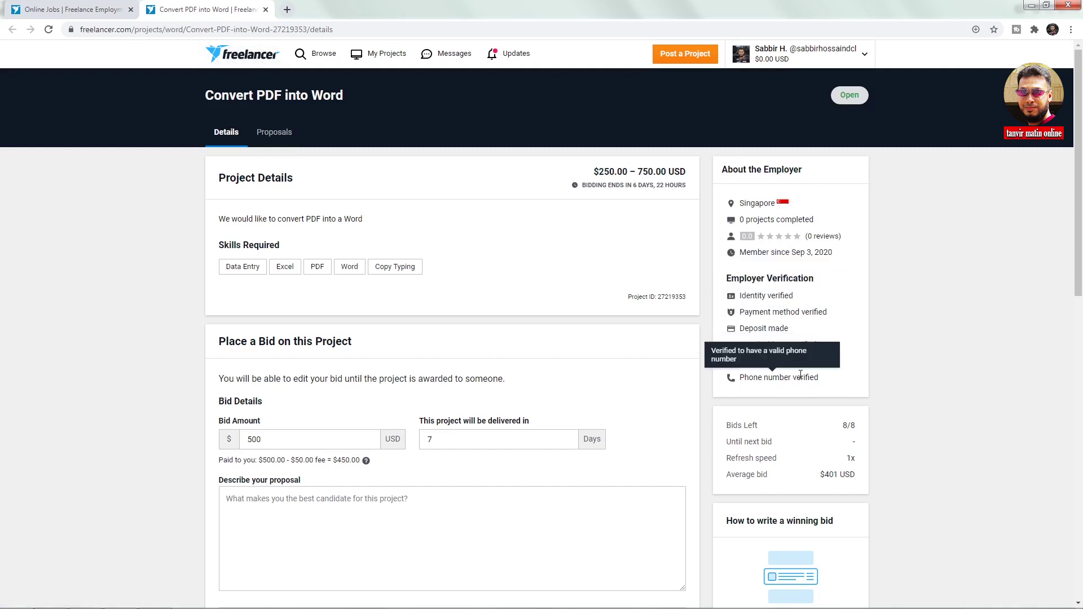
{"action": "mouse_move", "coordinate": [766, 296]}
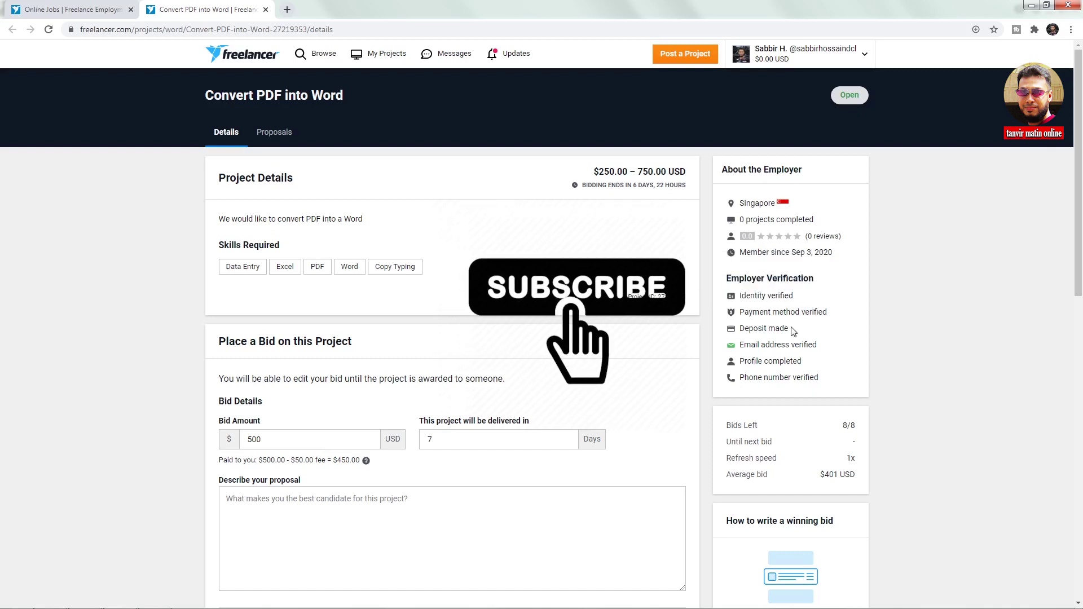
{"action": "triple_click", "coordinate": [793, 331]}
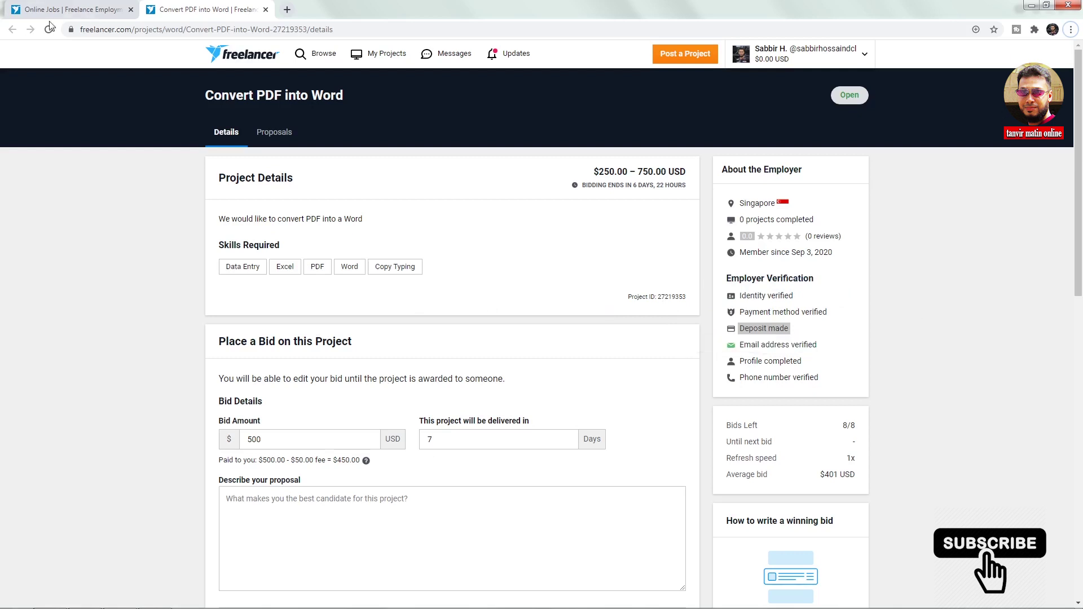
{"action": "left_click", "coordinate": [65, 10]}
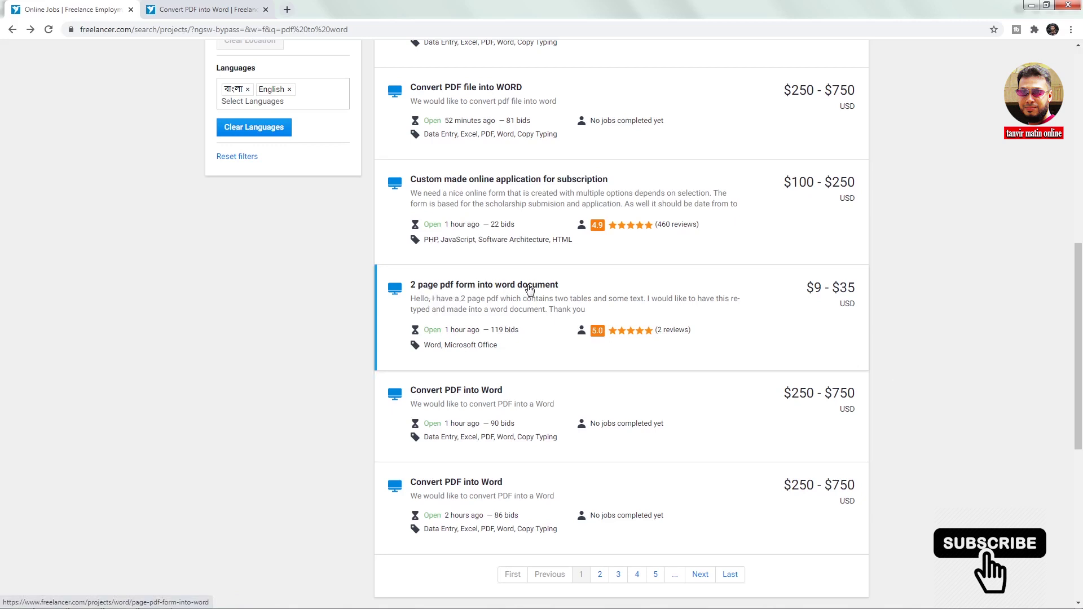
Step: Open the '2 page pdf form into word document' project and highlight its description, €8.00 budget and deposit line
{"action": "left_click", "coordinate": [530, 289]}
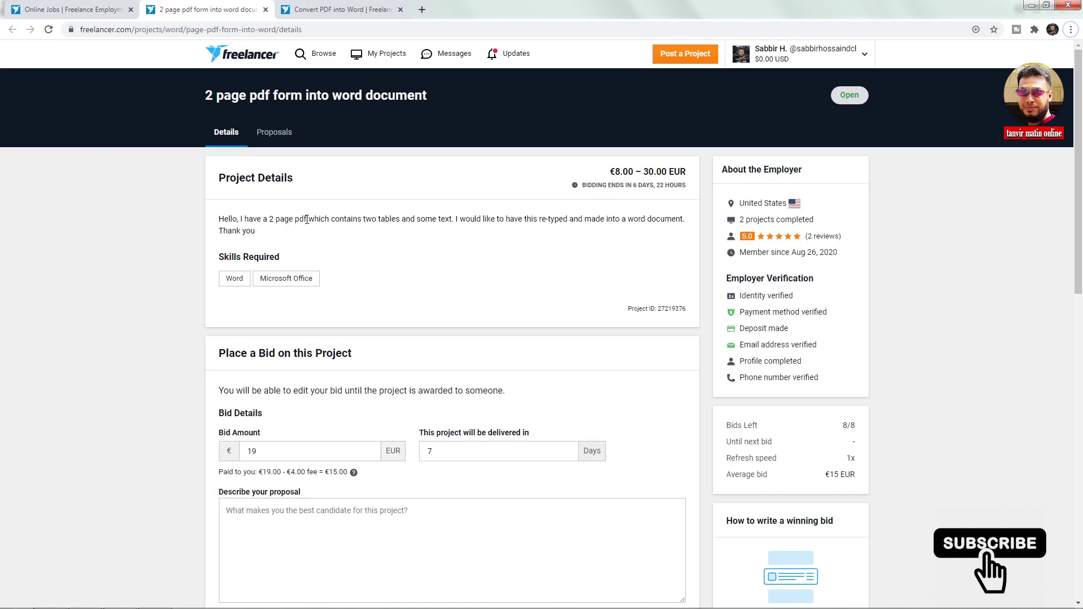
{"action": "left_click_drag", "start_coordinate": [270, 219], "coordinate": [313, 220]}
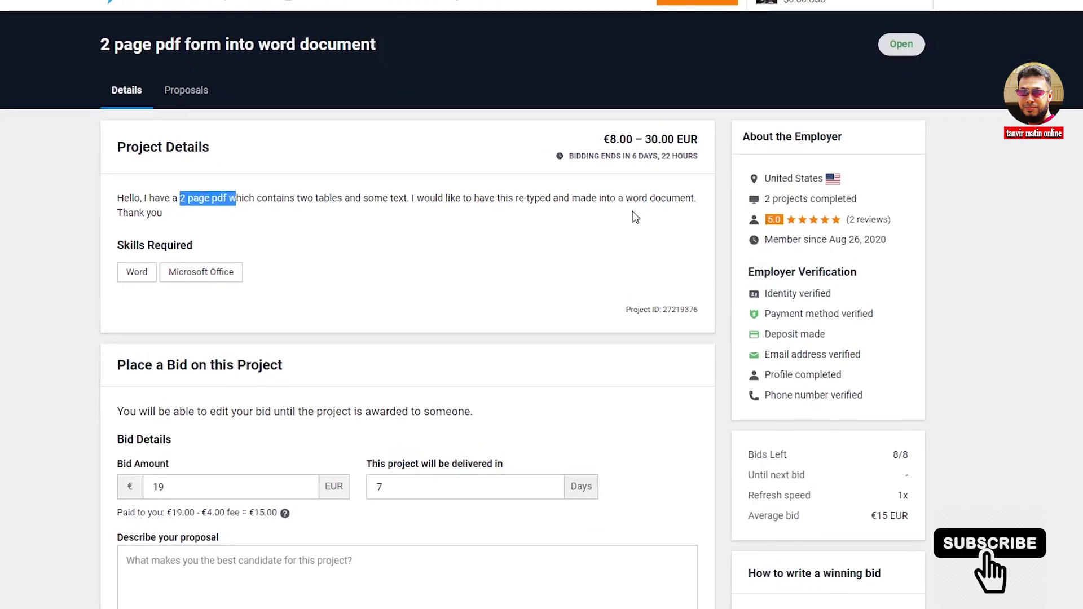
{"action": "left_click_drag", "start_coordinate": [625, 198], "coordinate": [699, 198]}
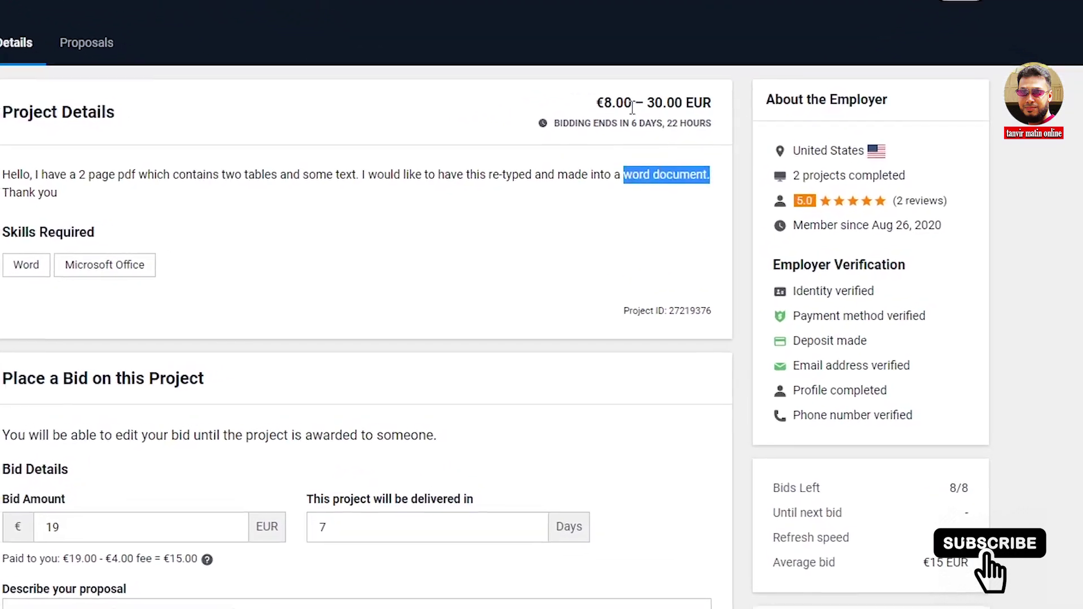
{"action": "left_click_drag", "start_coordinate": [633, 104], "coordinate": [596, 103]}
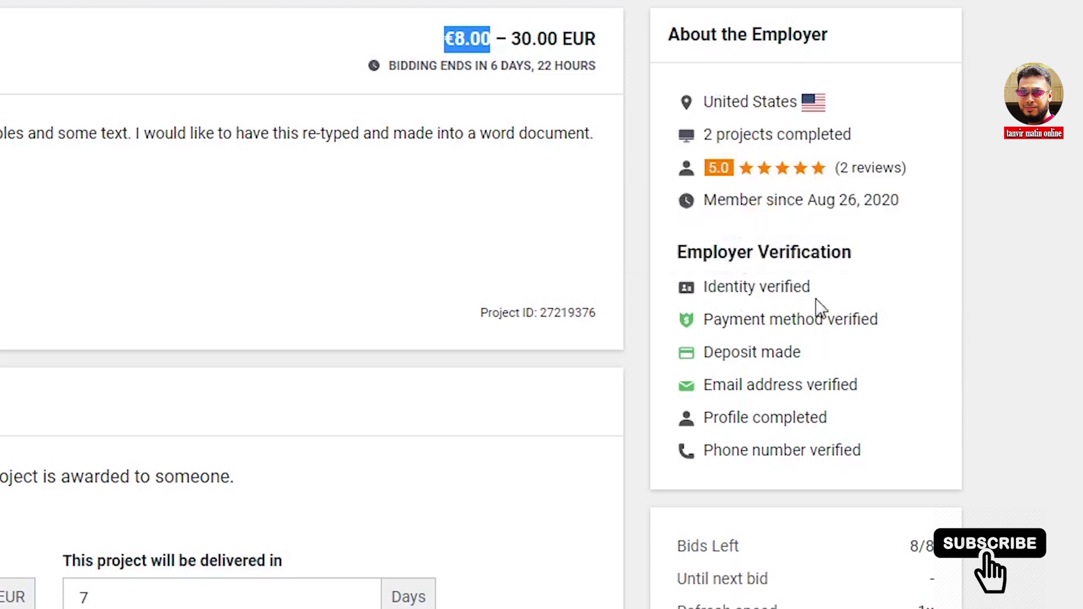
{"action": "mouse_move", "coordinate": [859, 316]}
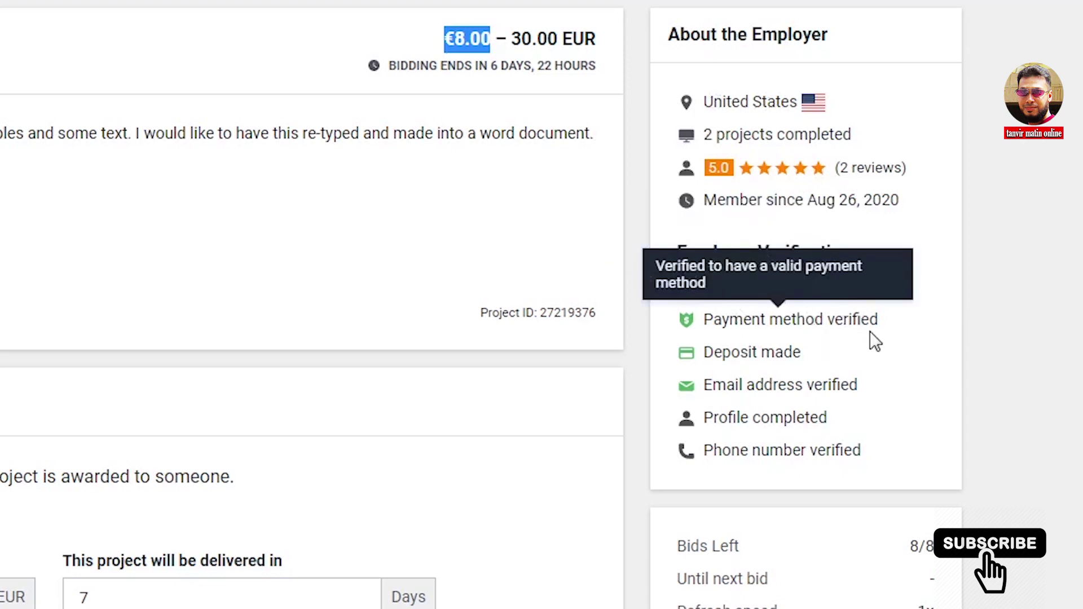
{"action": "left_click", "coordinate": [796, 357]}
{"action": "left_click_drag", "start_coordinate": [803, 353], "coordinate": [734, 352]}
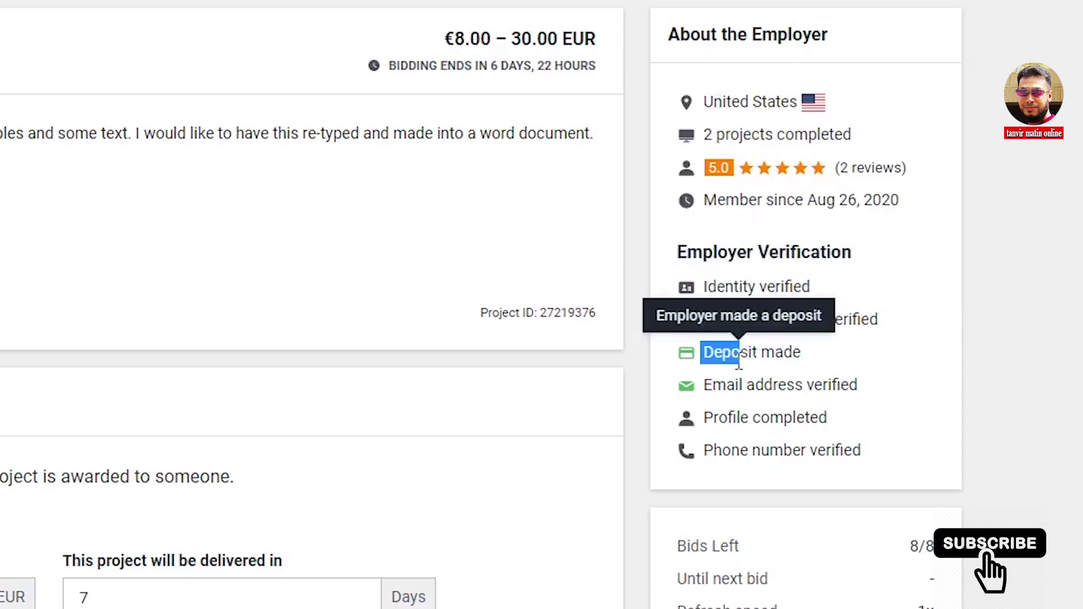
{"action": "left_click", "coordinate": [817, 363]}
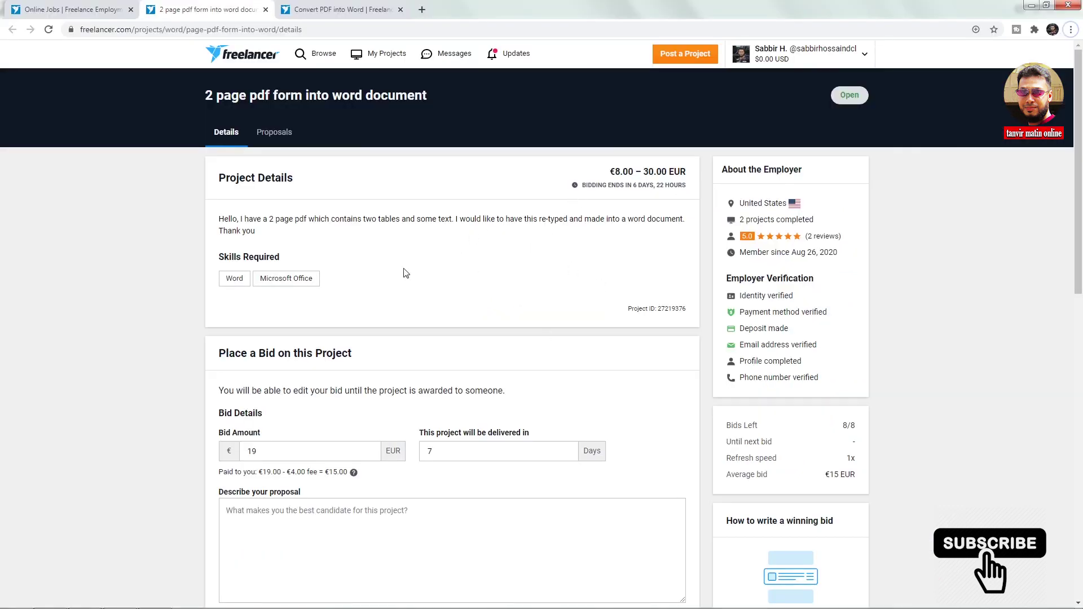
Step: Scroll to the project's bid form and start a bid proposal
{"action": "scroll", "coordinate": [990, 333], "scroll_direction": "down", "scroll_amount": 4}
{"action": "scroll", "coordinate": [545, 360], "scroll_direction": "up", "scroll_amount": 1}
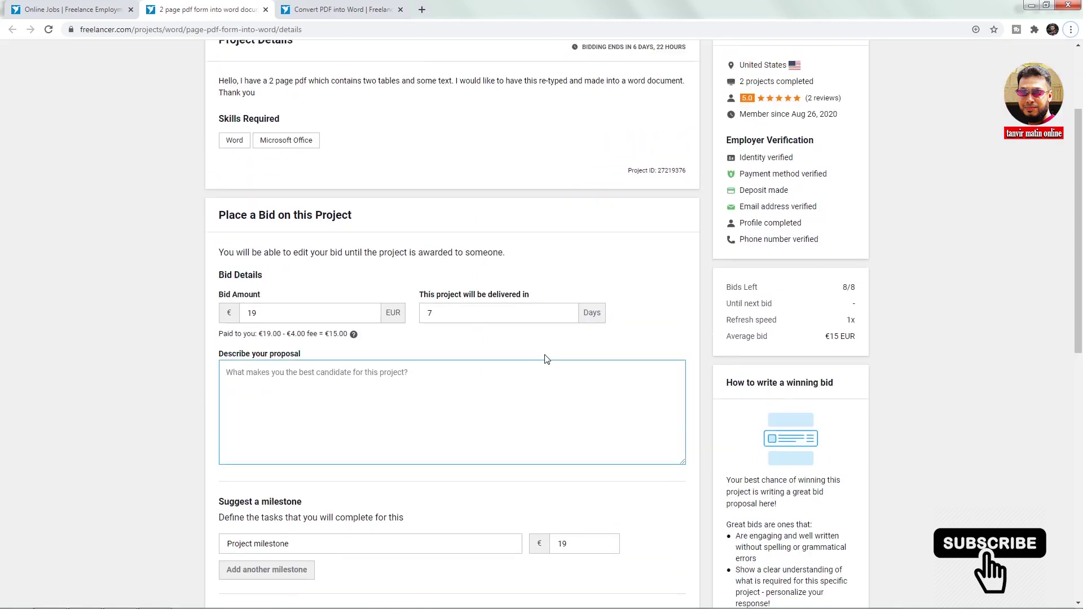
{"action": "scroll", "coordinate": [546, 358], "scroll_direction": "up", "scroll_amount": 3}
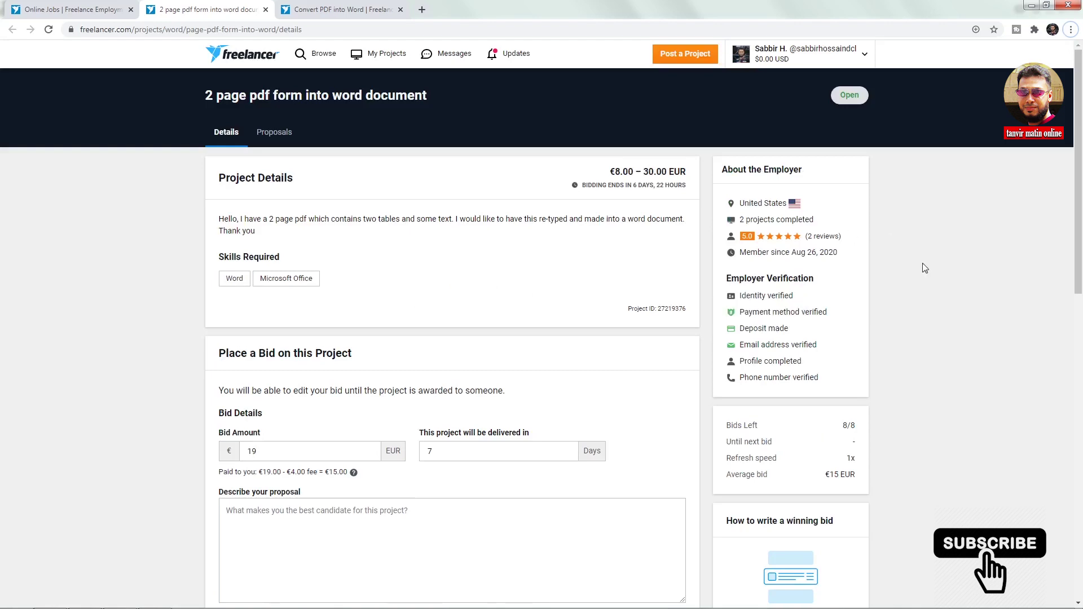
{"action": "scroll", "coordinate": [928, 270], "scroll_direction": "down", "scroll_amount": 2}
{"action": "left_click", "coordinate": [527, 402]}
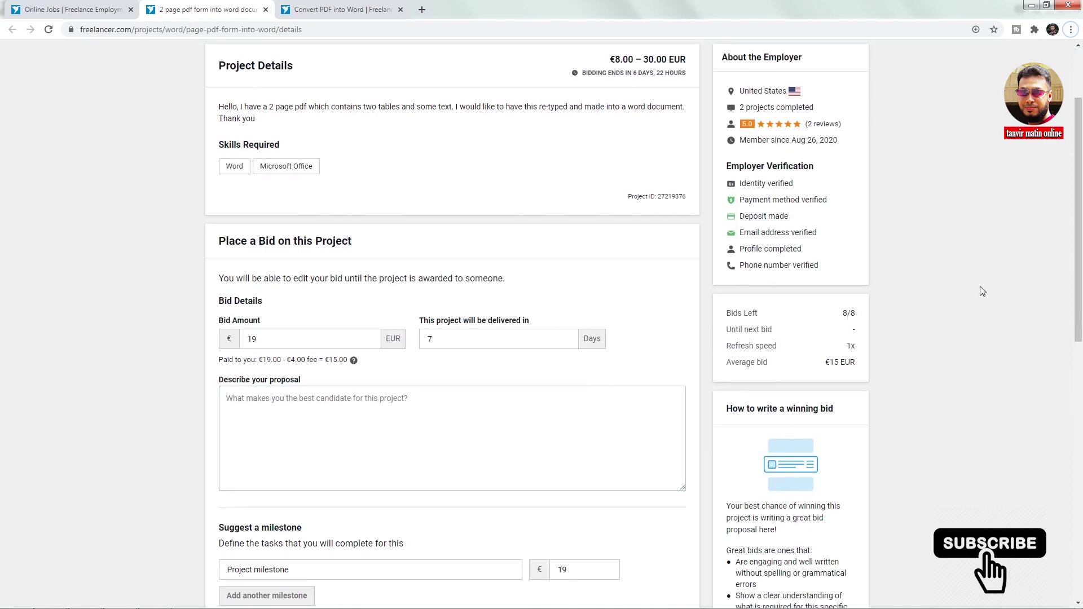
{"action": "scroll", "coordinate": [985, 286], "scroll_direction": "up", "scroll_amount": 4}
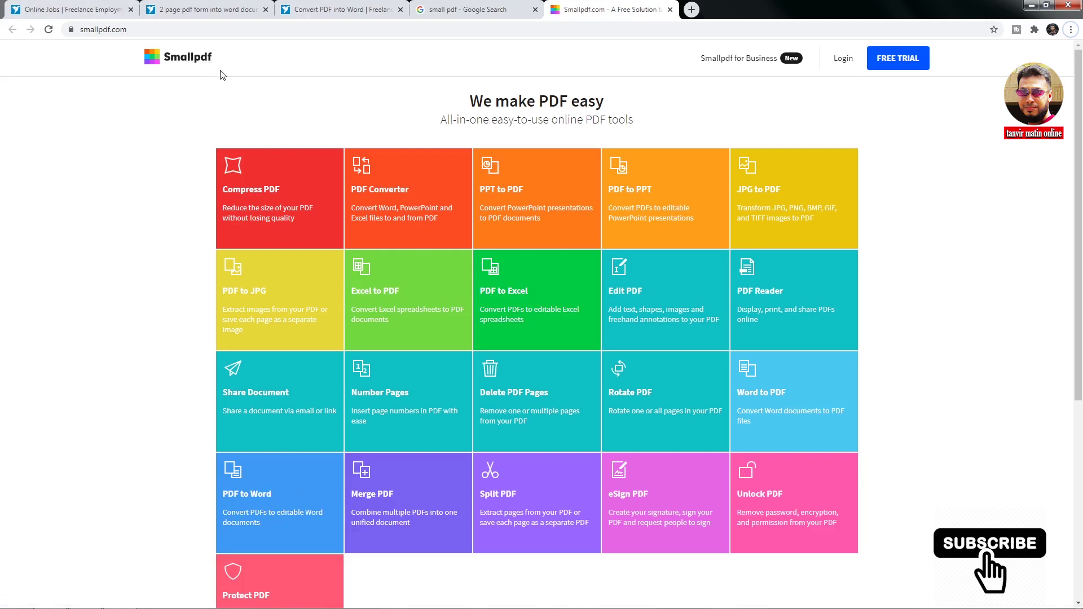
Step: Open Smallpdf's PDF to Word Converter and look over its title and Choose Files area
{"action": "scroll", "coordinate": [991, 395], "scroll_direction": "down", "scroll_amount": 2}
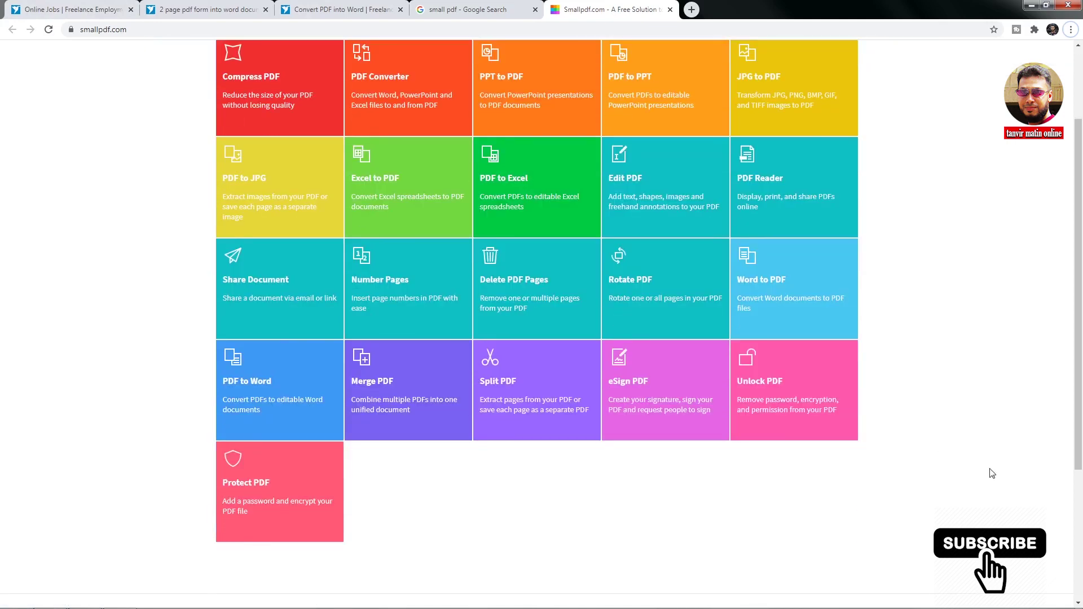
{"action": "scroll", "coordinate": [488, 419], "scroll_direction": "up", "scroll_amount": 2}
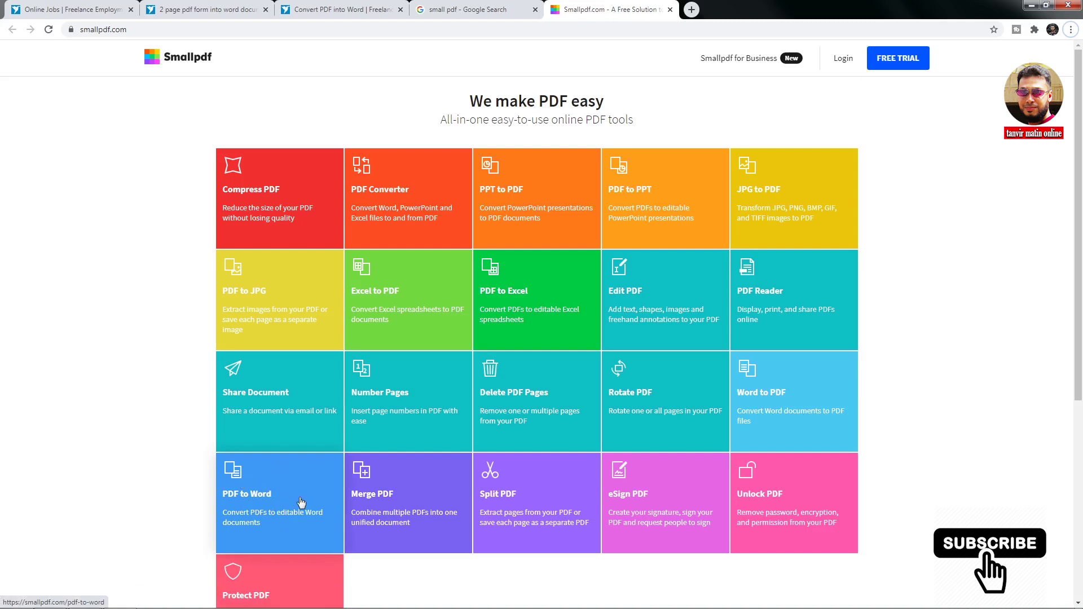
{"action": "left_click", "coordinate": [299, 501]}
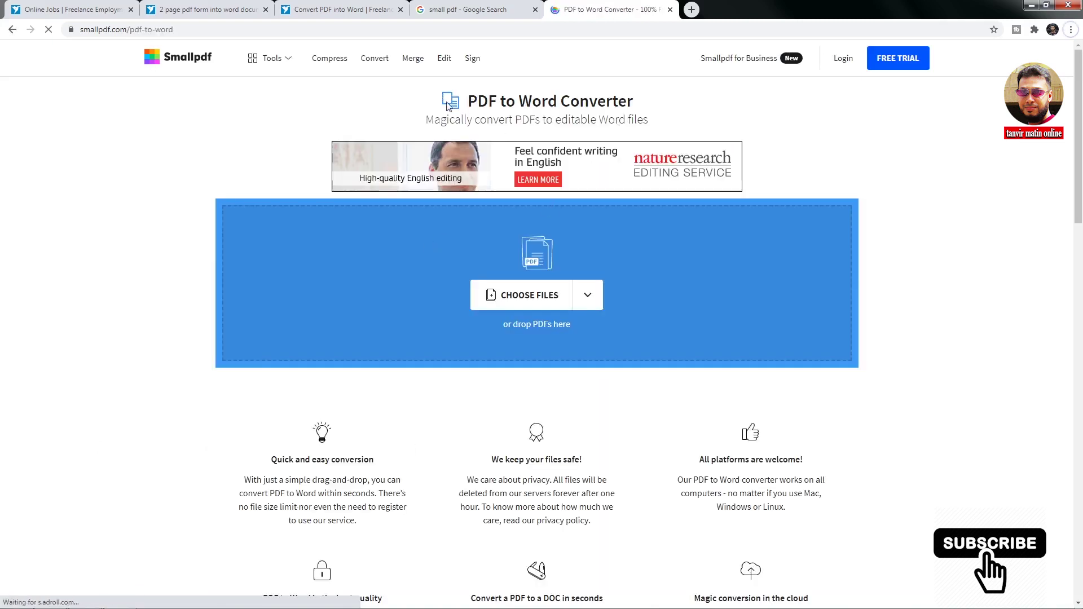
{"action": "left_click_drag", "start_coordinate": [472, 108], "coordinate": [716, 118]}
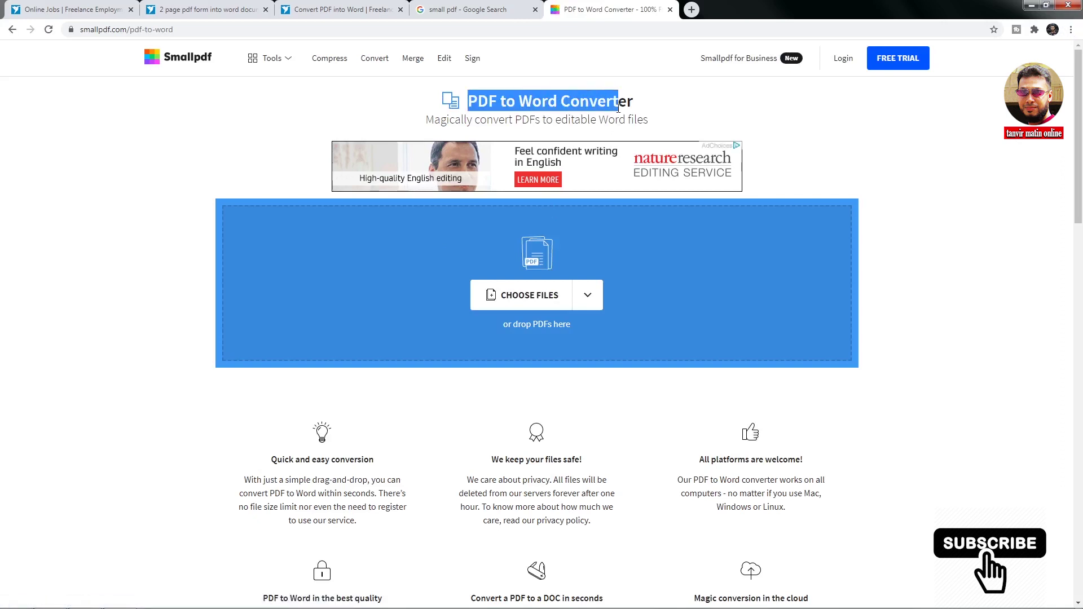
{"action": "left_click", "coordinate": [715, 119]}
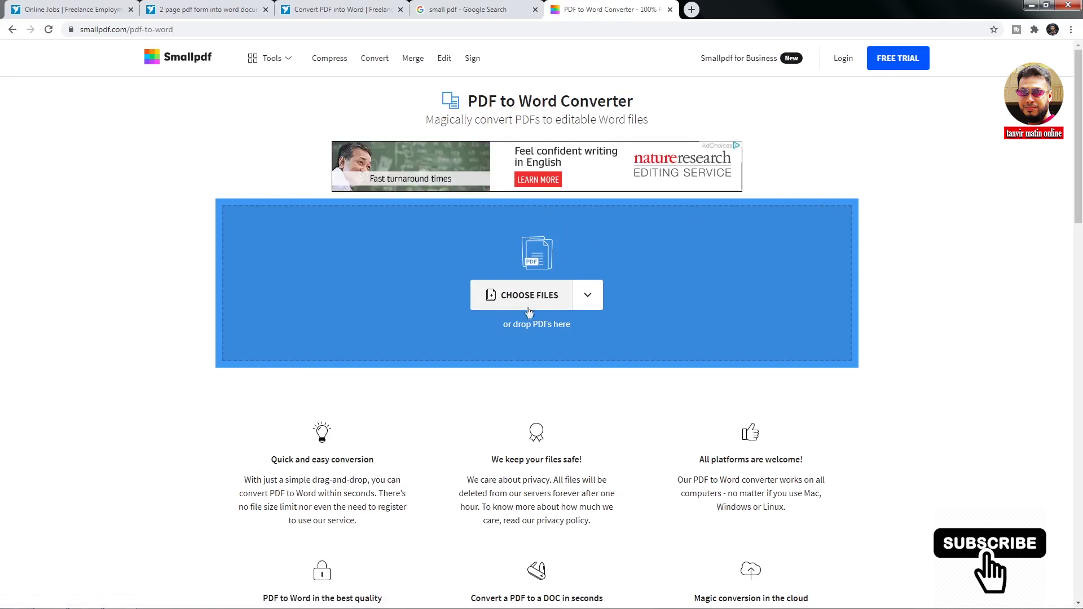
Step: Open D:\pdf.pdf in Adobe Reader, hide the Bookmarks pane, and scroll through it
{"action": "left_click", "coordinate": [91, 599]}
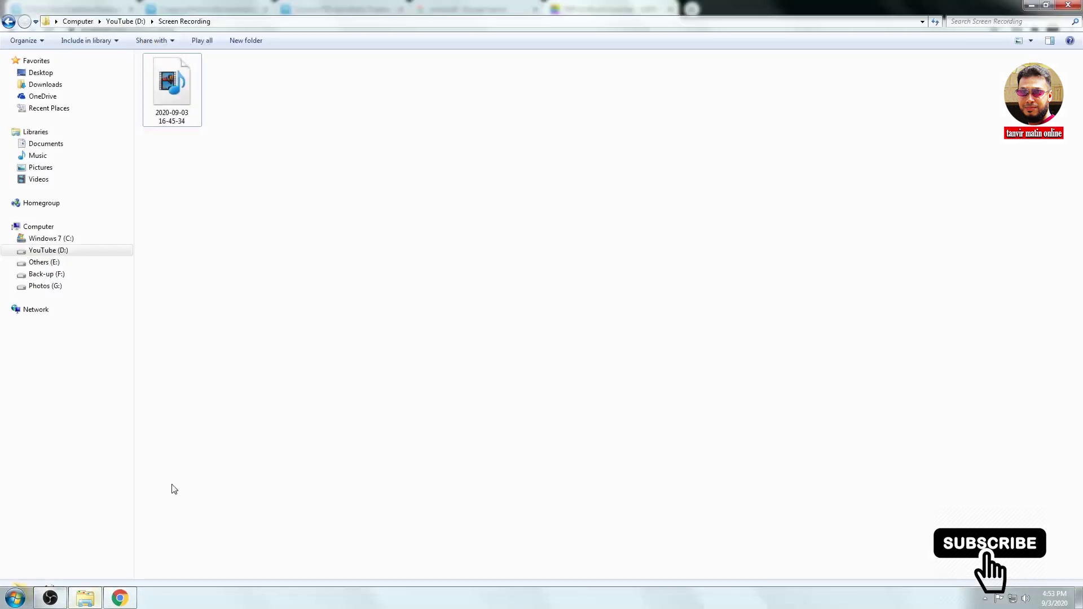
{"action": "left_click", "coordinate": [56, 251]}
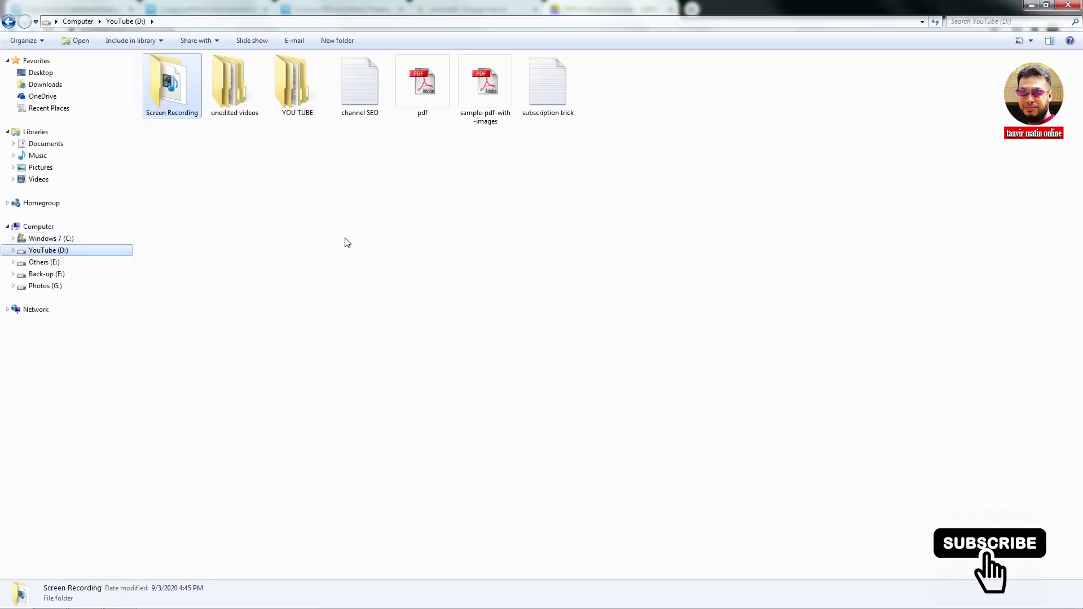
{"action": "double_click", "coordinate": [433, 89]}
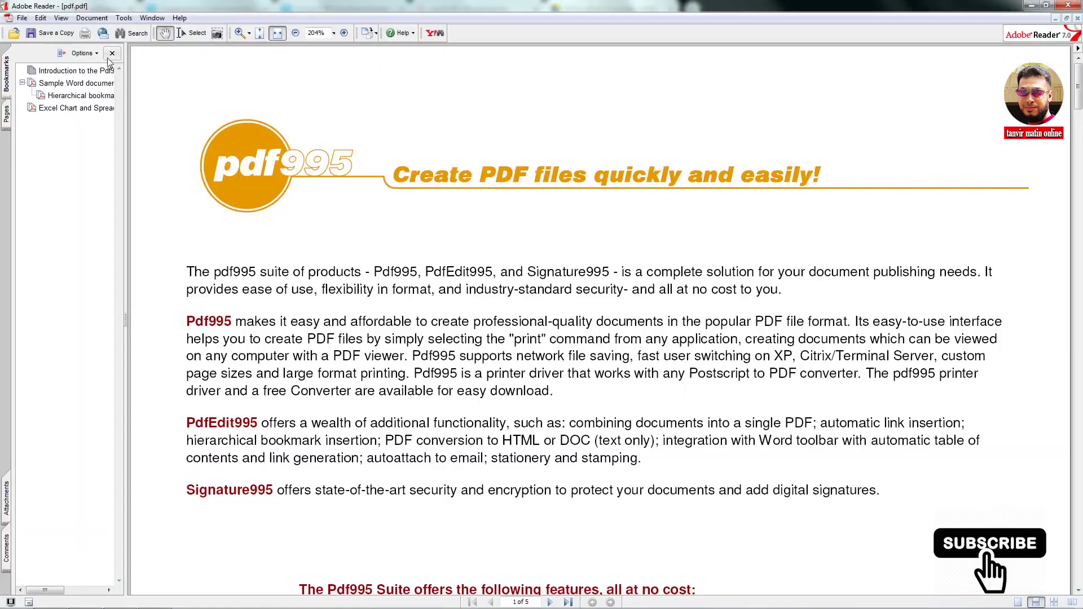
{"action": "left_click", "coordinate": [112, 53]}
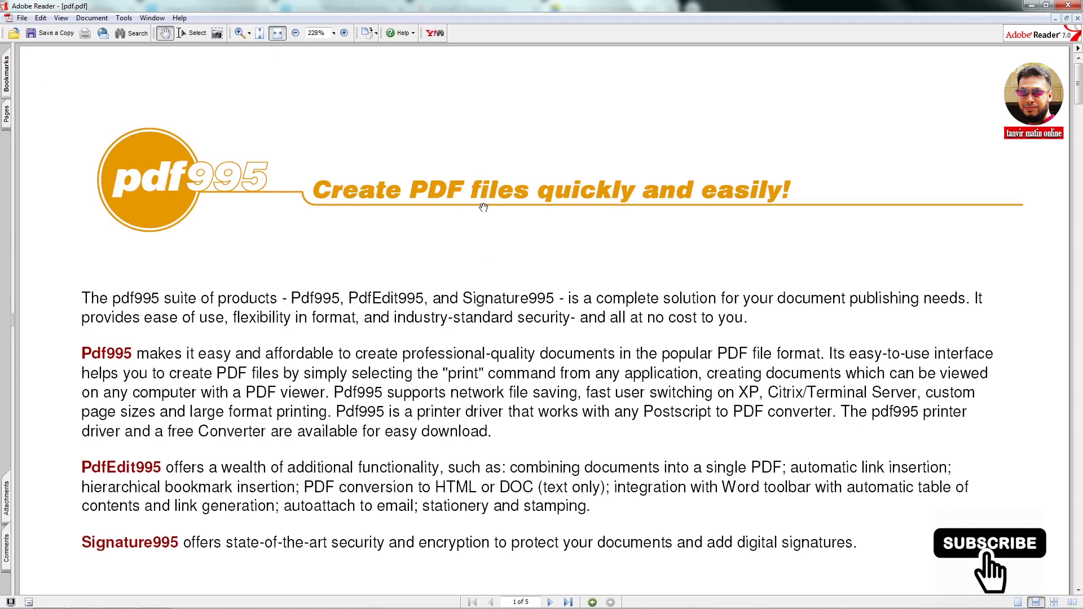
{"action": "scroll", "coordinate": [607, 364], "scroll_direction": "down", "scroll_amount": 3}
{"action": "scroll", "coordinate": [660, 375], "scroll_direction": "down", "scroll_amount": 5}
{"action": "scroll", "coordinate": [646, 425], "scroll_direction": "down", "scroll_amount": 3}
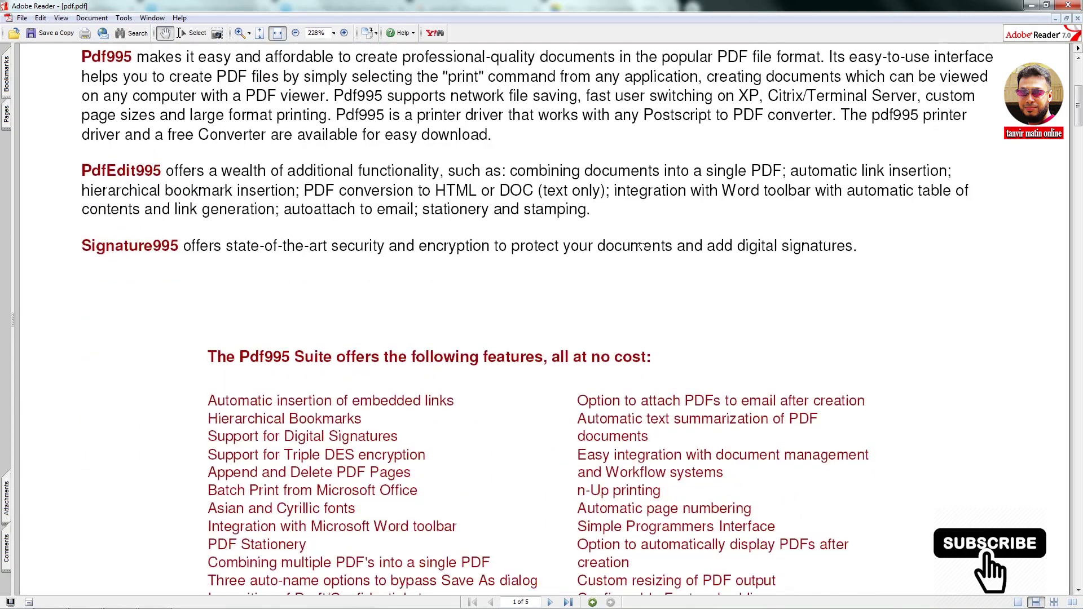
{"action": "scroll", "coordinate": [648, 330], "scroll_direction": "down", "scroll_amount": 5}
{"action": "scroll", "coordinate": [647, 331], "scroll_direction": "down", "scroll_amount": 3}
{"action": "scroll", "coordinate": [655, 333], "scroll_direction": "down", "scroll_amount": 3}
{"action": "scroll", "coordinate": [666, 335], "scroll_direction": "down", "scroll_amount": 2}
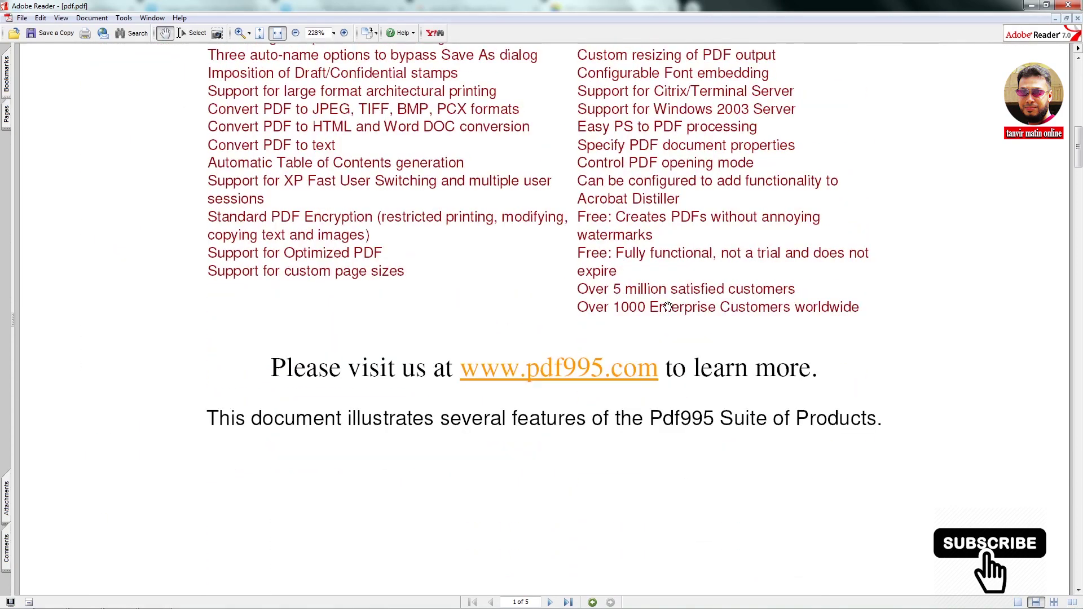
{"action": "scroll", "coordinate": [676, 338], "scroll_direction": "down", "scroll_amount": 2}
{"action": "scroll", "coordinate": [677, 341], "scroll_direction": "down", "scroll_amount": 5}
{"action": "scroll", "coordinate": [496, 325], "scroll_direction": "down", "scroll_amount": 2}
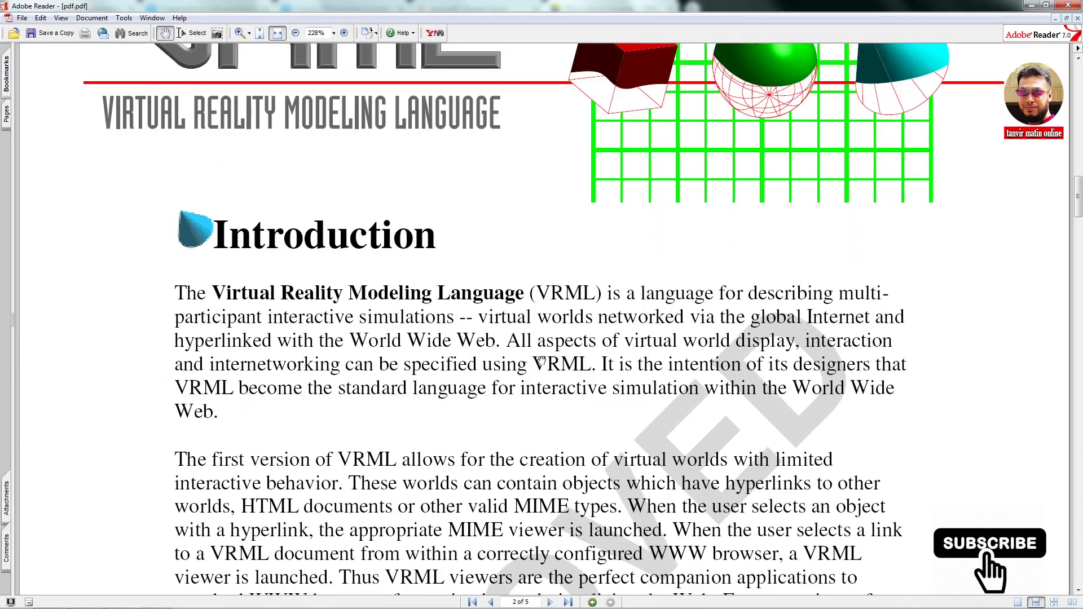
{"action": "scroll", "coordinate": [511, 339], "scroll_direction": "down", "scroll_amount": 3}
{"action": "scroll", "coordinate": [527, 356], "scroll_direction": "down", "scroll_amount": 3}
{"action": "scroll", "coordinate": [544, 370], "scroll_direction": "down", "scroll_amount": 3}
{"action": "scroll", "coordinate": [550, 375], "scroll_direction": "down", "scroll_amount": 3}
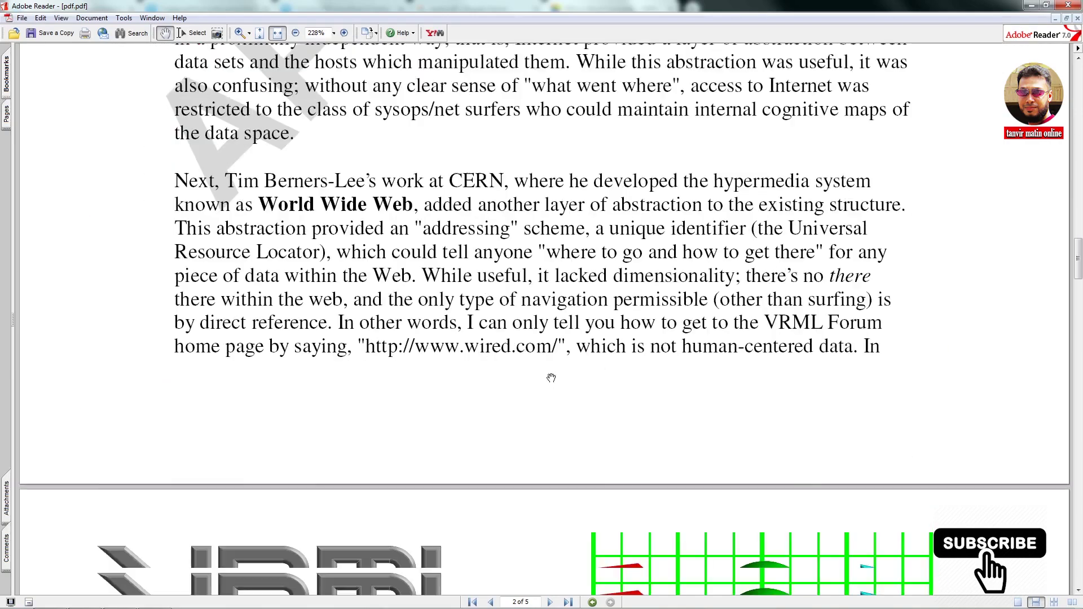
{"action": "scroll", "coordinate": [555, 375], "scroll_direction": "down", "scroll_amount": 3}
{"action": "scroll", "coordinate": [570, 374], "scroll_direction": "down", "scroll_amount": 5}
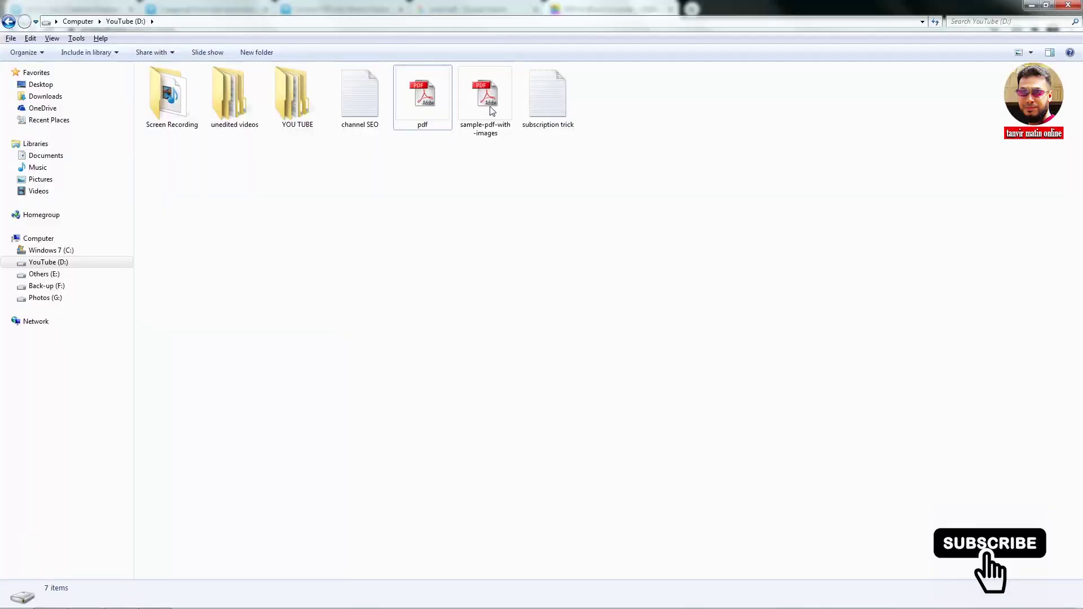
Step: Open sample-pdf-with-images.pdf and page through its map and paragraphs
{"action": "left_click", "coordinate": [491, 110]}
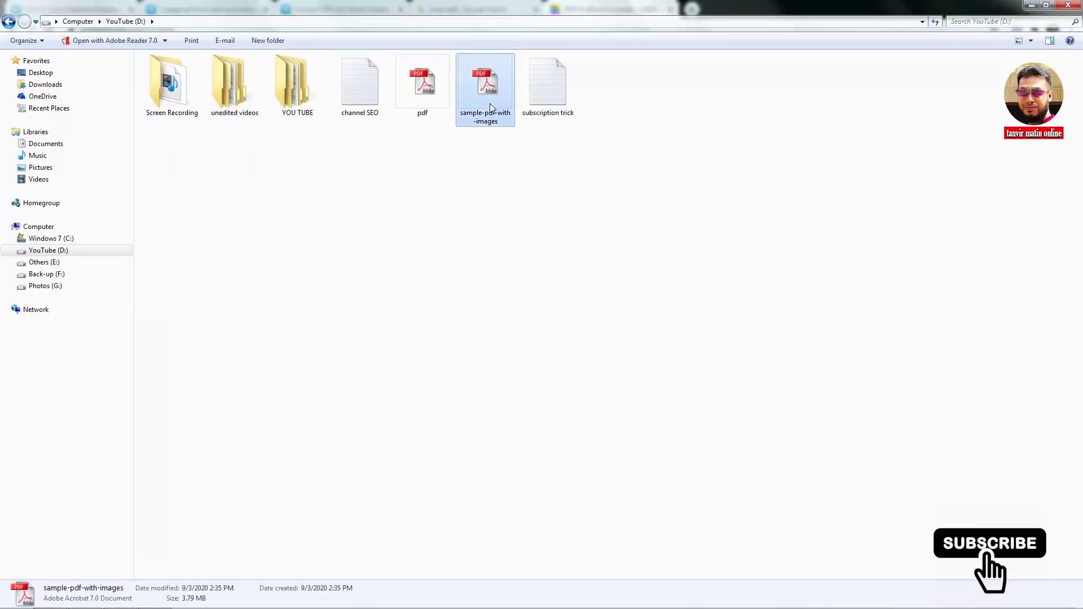
{"action": "double_click", "coordinate": [490, 103]}
{"action": "left_click_drag", "start_coordinate": [573, 443], "coordinate": [560, 334]}
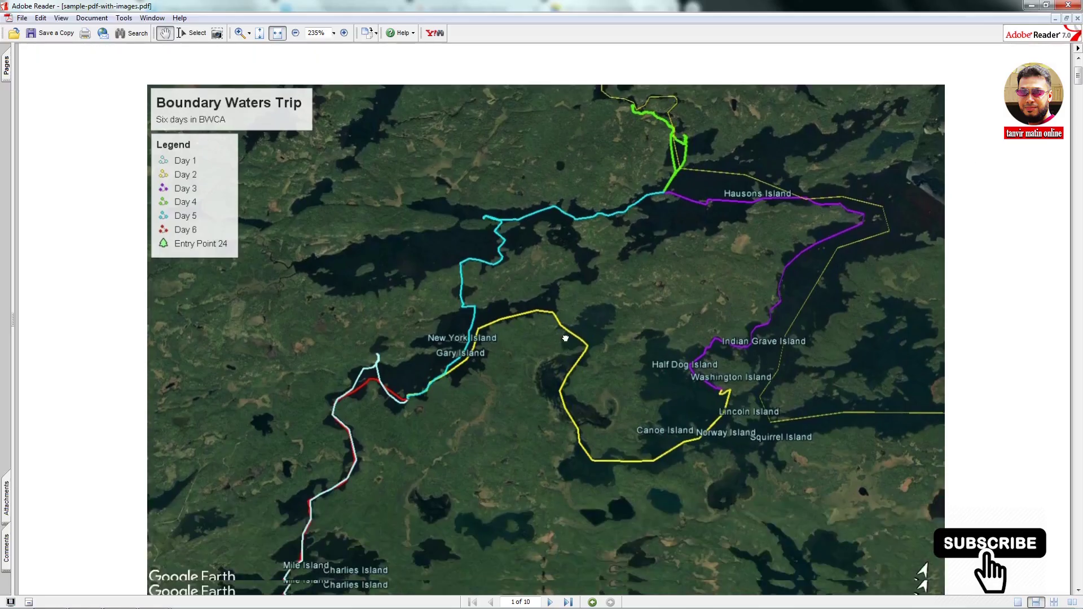
{"action": "left_click_drag", "start_coordinate": [353, 426], "coordinate": [396, 206]}
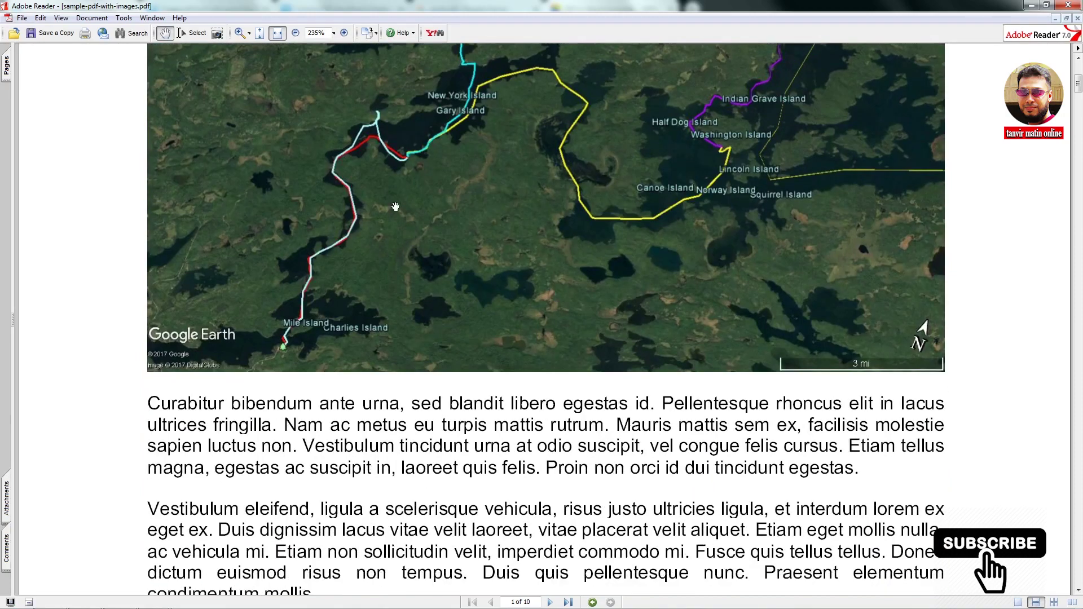
{"action": "left_click_drag", "start_coordinate": [498, 482], "coordinate": [496, 315]}
{"action": "left_click_drag", "start_coordinate": [390, 443], "coordinate": [411, 323]}
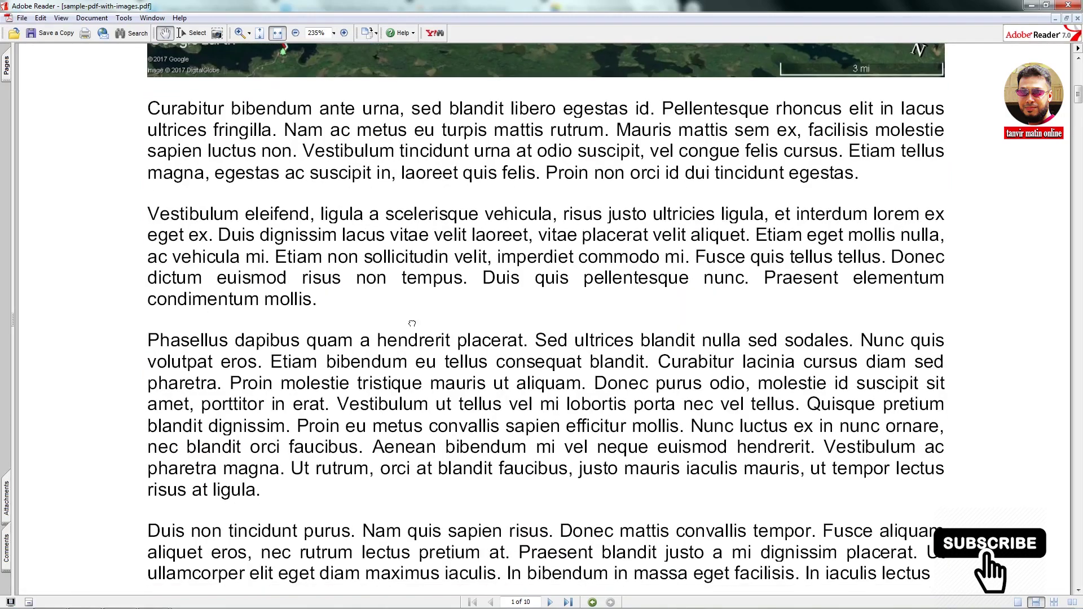
{"action": "scroll", "coordinate": [579, 402], "scroll_direction": "down", "scroll_amount": 3}
{"action": "scroll", "coordinate": [564, 361], "scroll_direction": "down", "scroll_amount": 5}
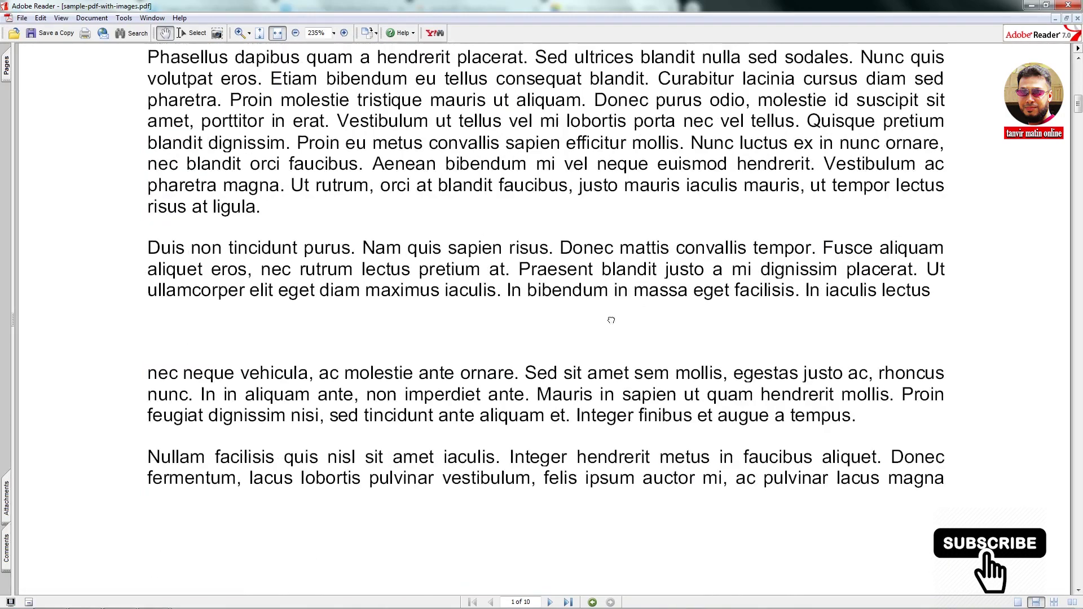
{"action": "scroll", "coordinate": [581, 418], "scroll_direction": "down", "scroll_amount": 2}
{"action": "scroll", "coordinate": [577, 359], "scroll_direction": "down", "scroll_amount": 4}
{"action": "scroll", "coordinate": [574, 441], "scroll_direction": "down", "scroll_amount": 5}
{"action": "scroll", "coordinate": [575, 361], "scroll_direction": "down", "scroll_amount": 7}
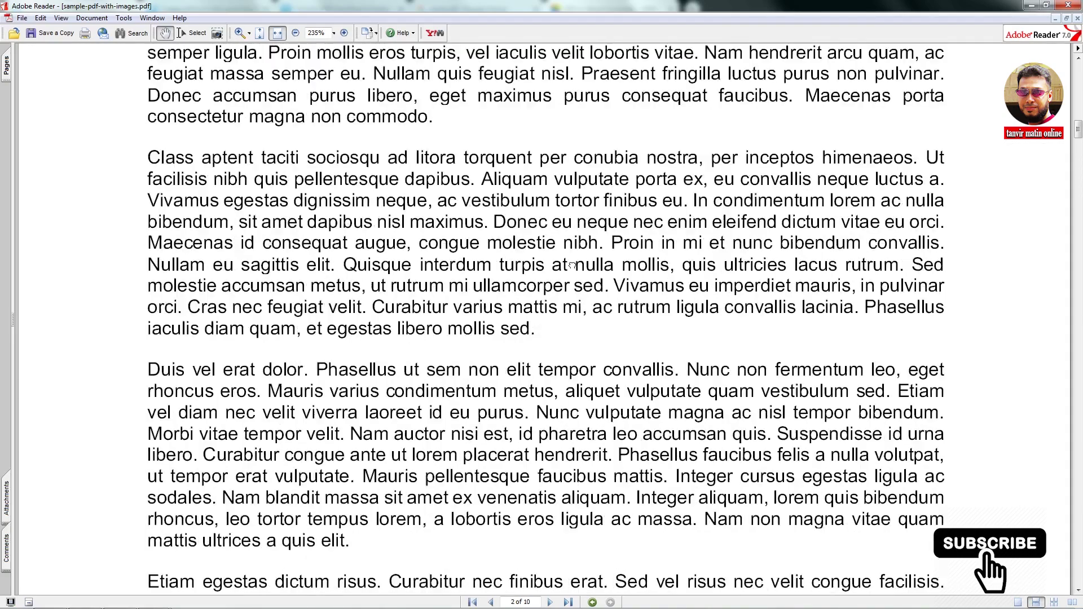
{"action": "scroll", "coordinate": [574, 282], "scroll_direction": "down", "scroll_amount": 3}
{"action": "scroll", "coordinate": [574, 265], "scroll_direction": "down", "scroll_amount": 2}
{"action": "scroll", "coordinate": [1072, 92], "scroll_direction": "down", "scroll_amount": 7}
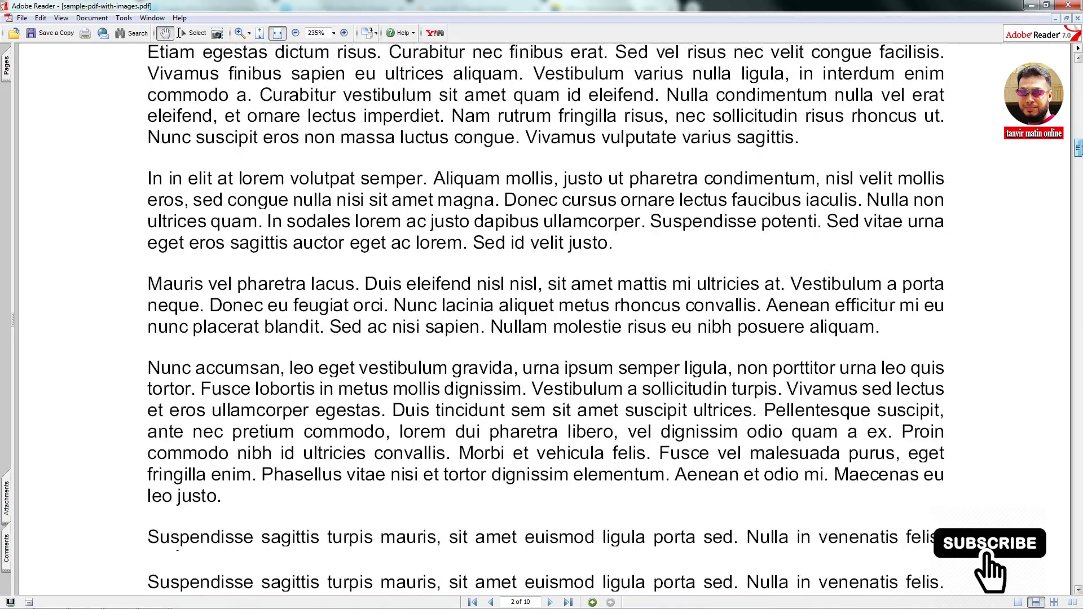
{"action": "scroll", "coordinate": [1072, 92], "scroll_direction": "down", "scroll_amount": 12}
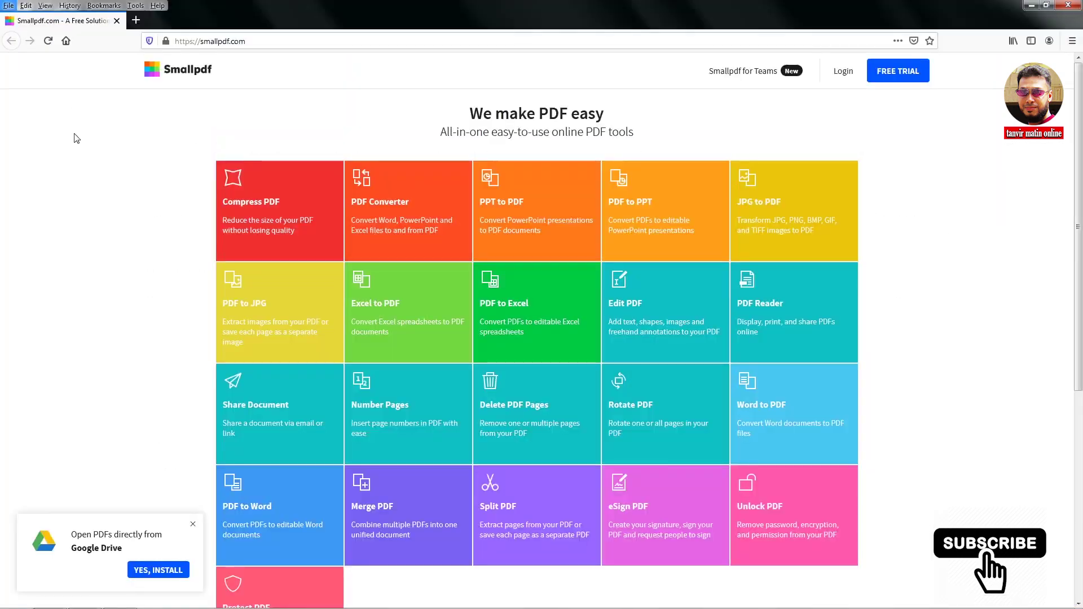
{"action": "key", "text": "Escape"}
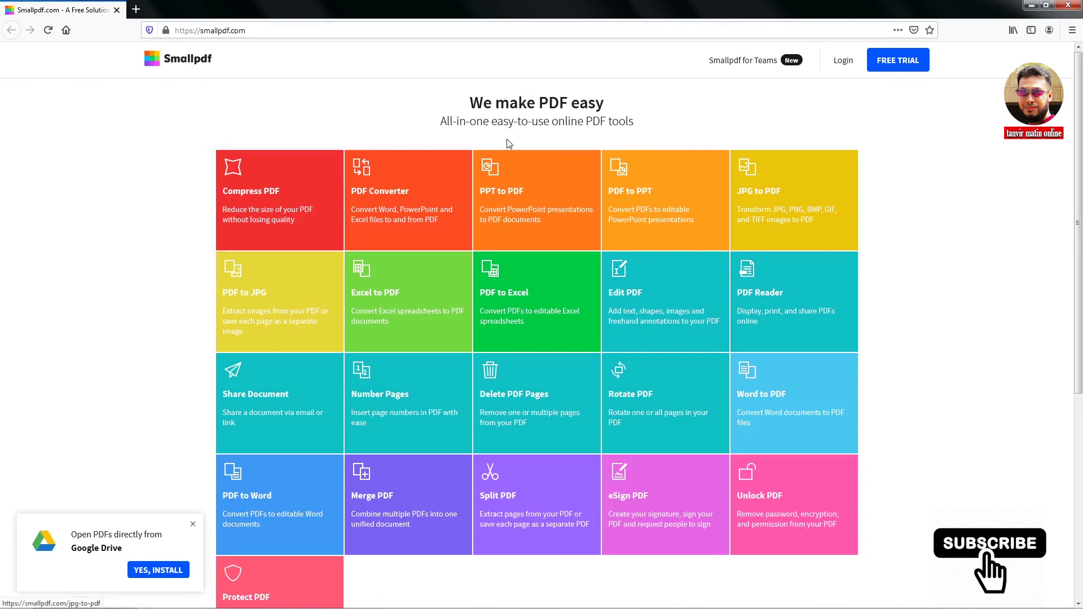
Step: Scroll the Smallpdf homepage and choose the PDF to Word tile
{"action": "scroll", "coordinate": [865, 334], "scroll_direction": "down", "scroll_amount": 3}
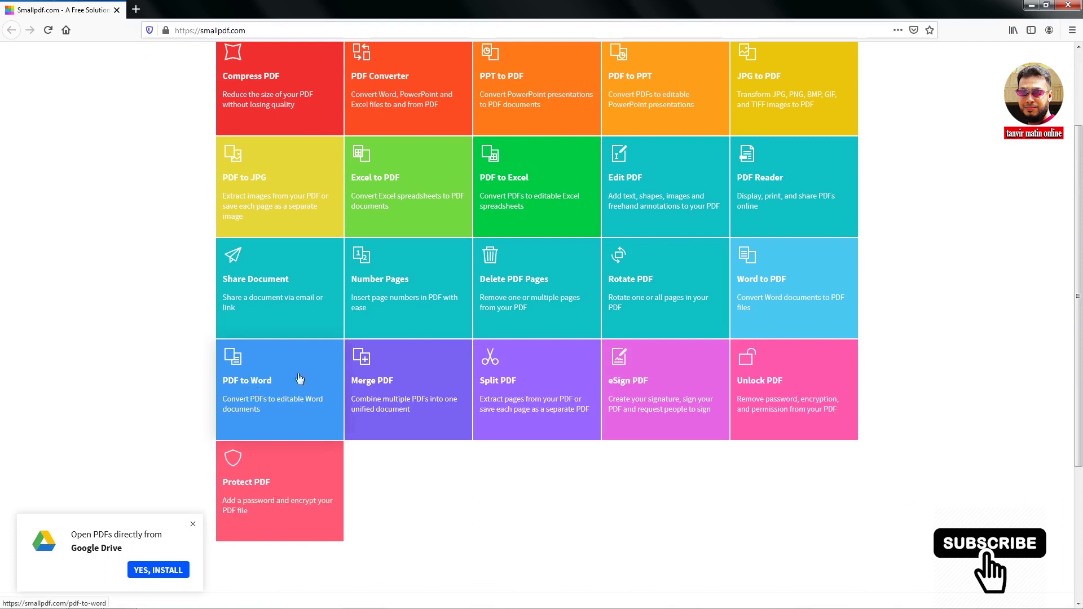
{"action": "left_click", "coordinate": [288, 398]}
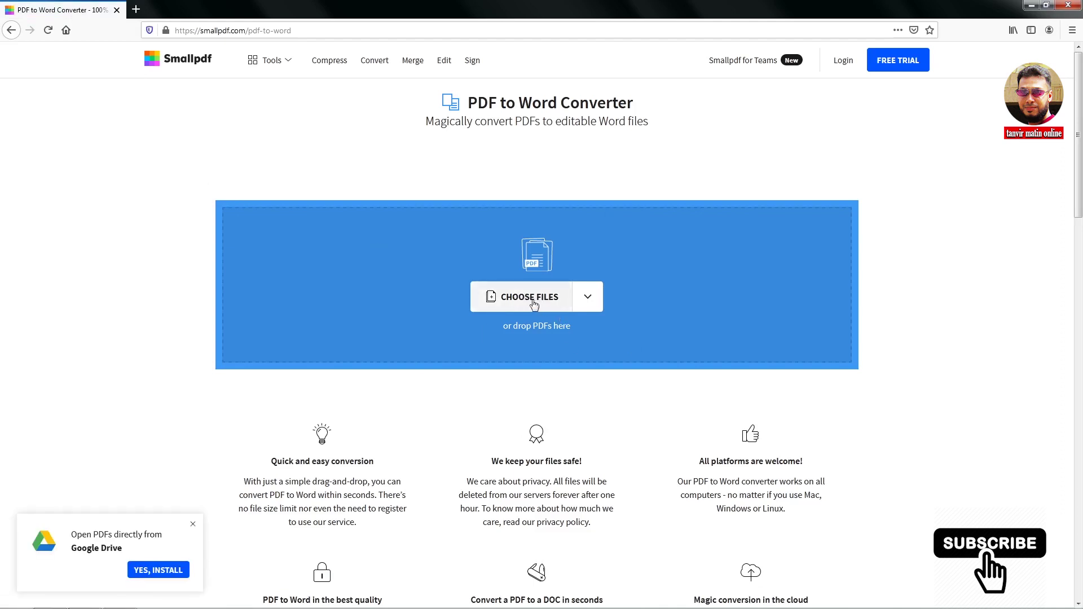
{"action": "key", "text": "alt"}
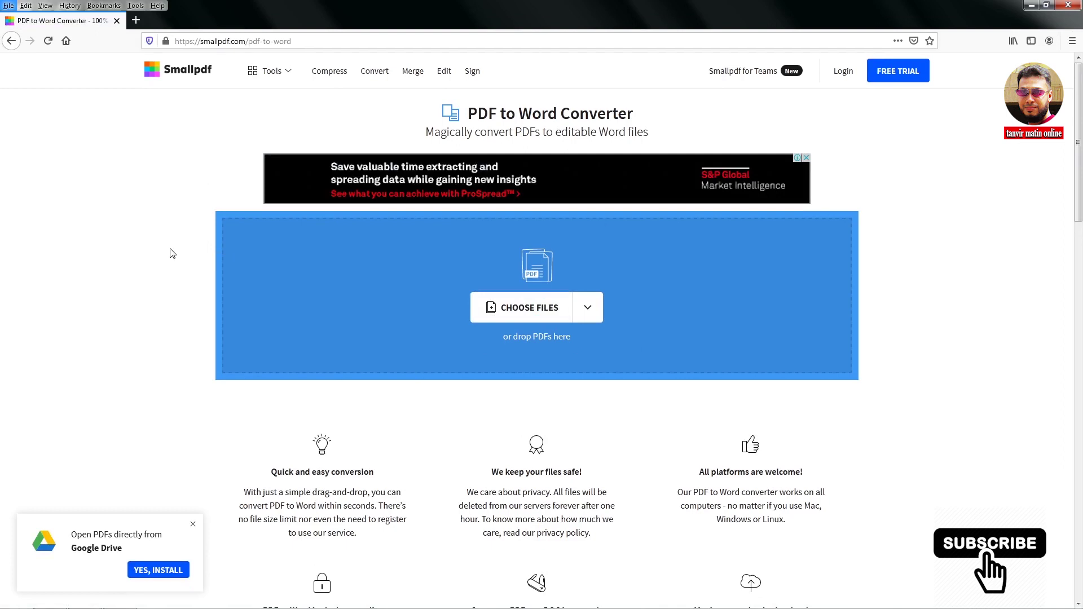
Step: Upload pdf.pdf from the YouTube (D:) drive to the converter
{"action": "left_click", "coordinate": [513, 306]}
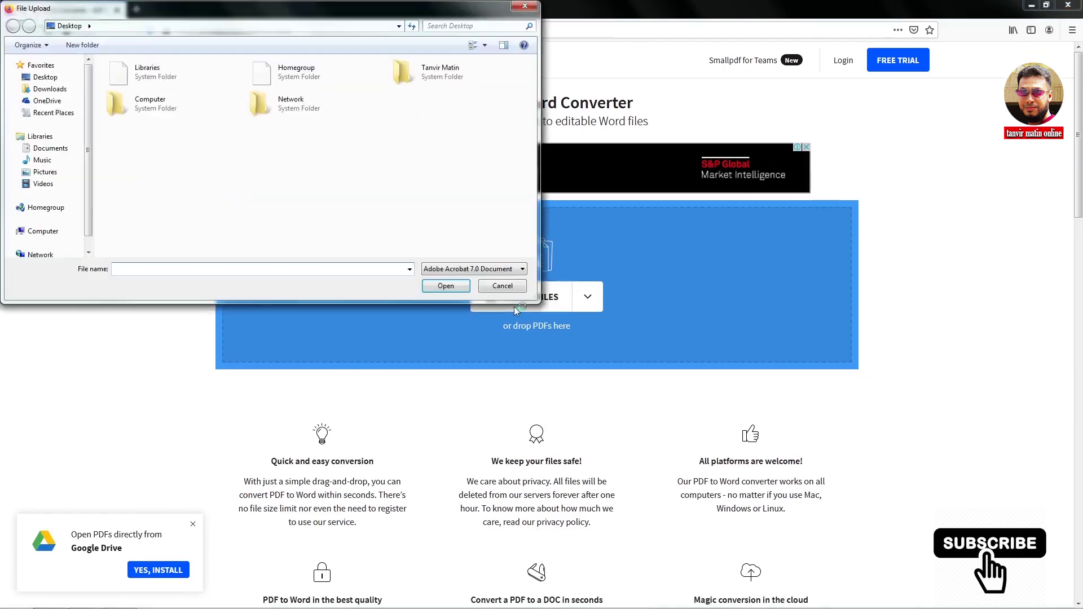
{"action": "left_click", "coordinate": [59, 254]}
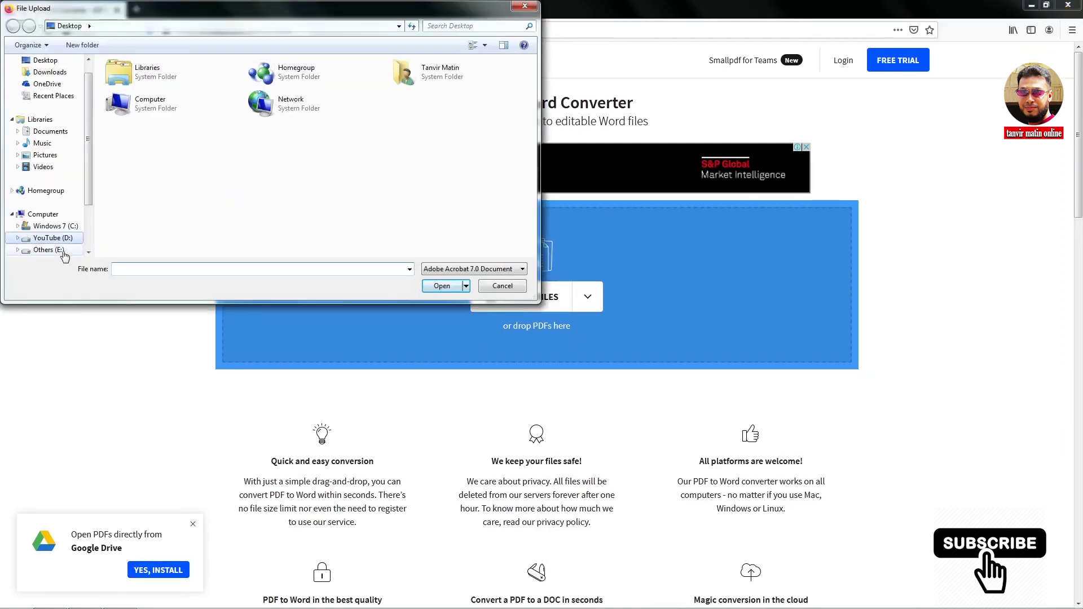
{"action": "mouse_move", "coordinate": [318, 88]}
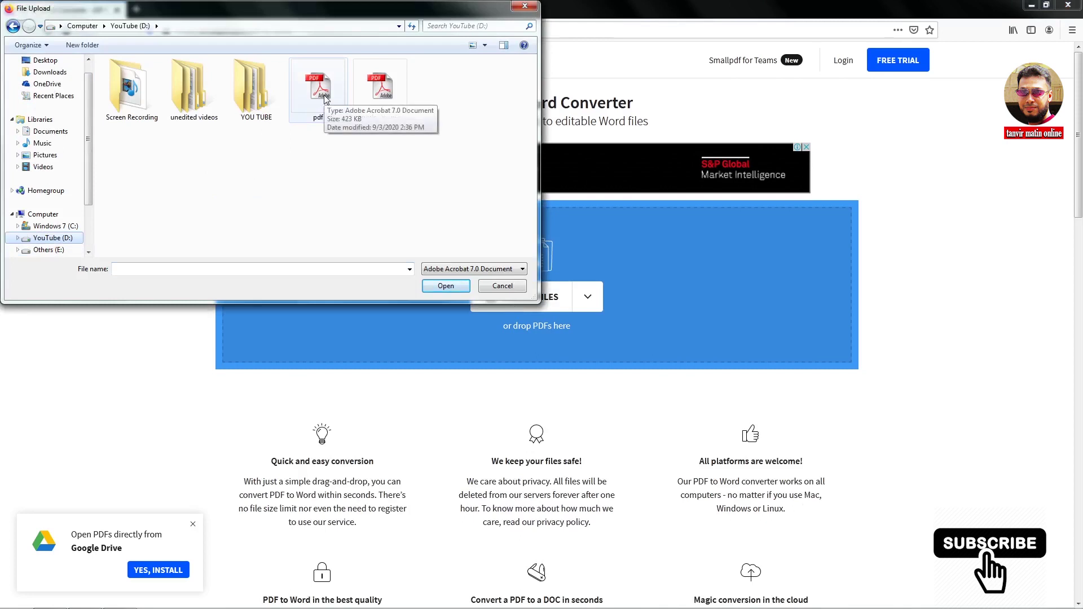
{"action": "left_click", "coordinate": [324, 99]}
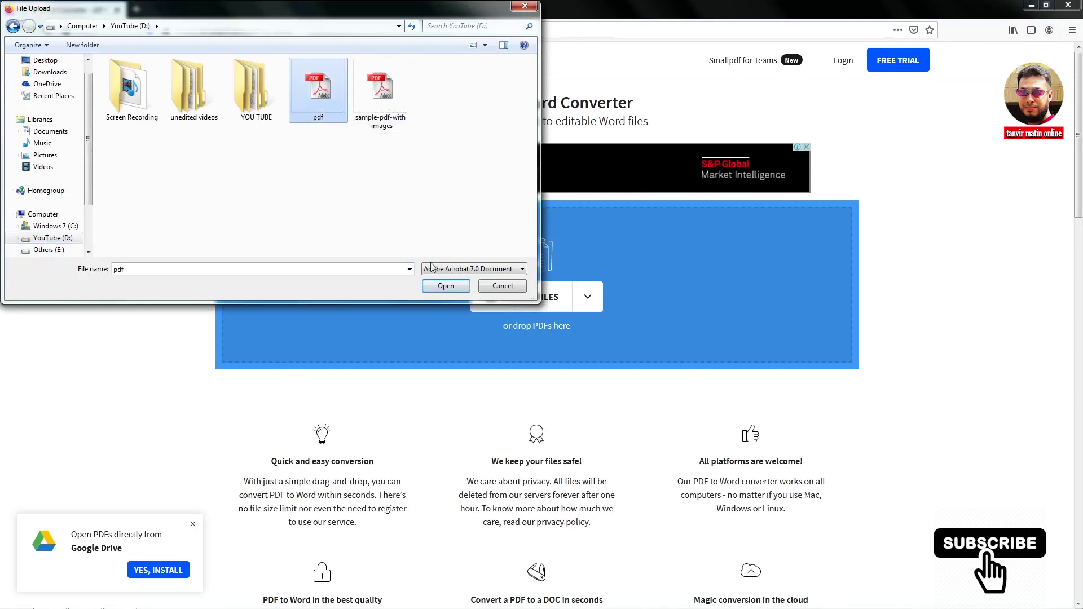
{"action": "left_click", "coordinate": [441, 282]}
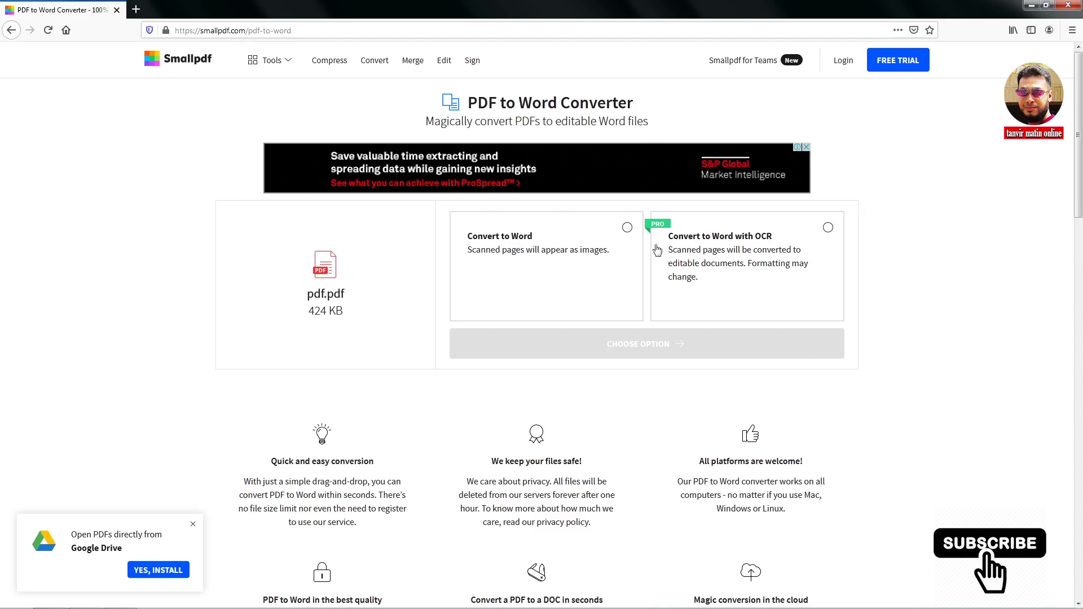
Step: Pick plain Convert to Word (no OCR) and start converting pdf.pdf
{"action": "left_click", "coordinate": [627, 228]}
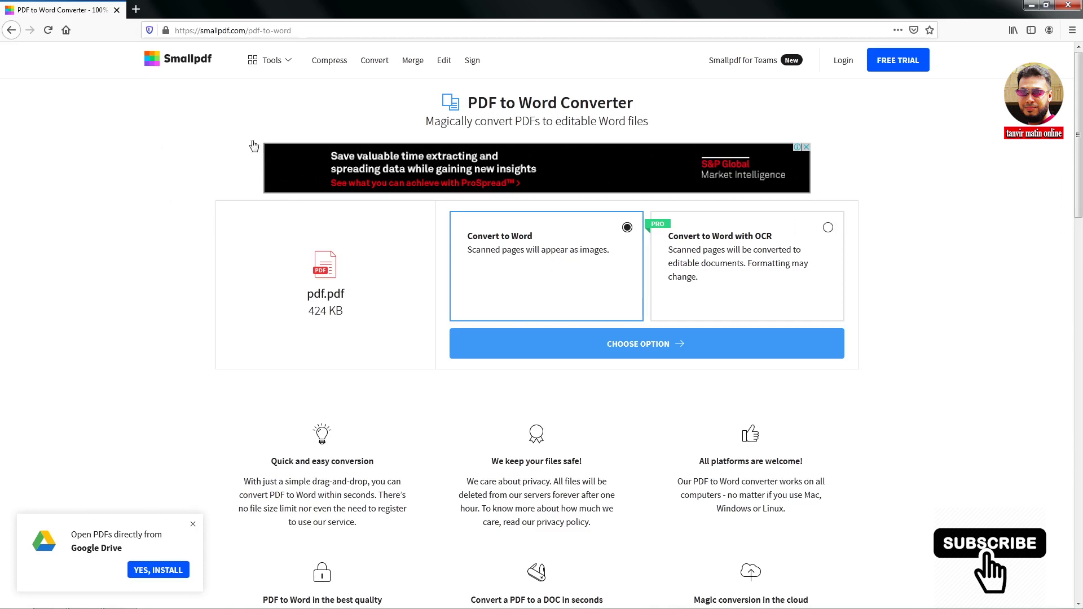
{"action": "left_click", "coordinate": [633, 349]}
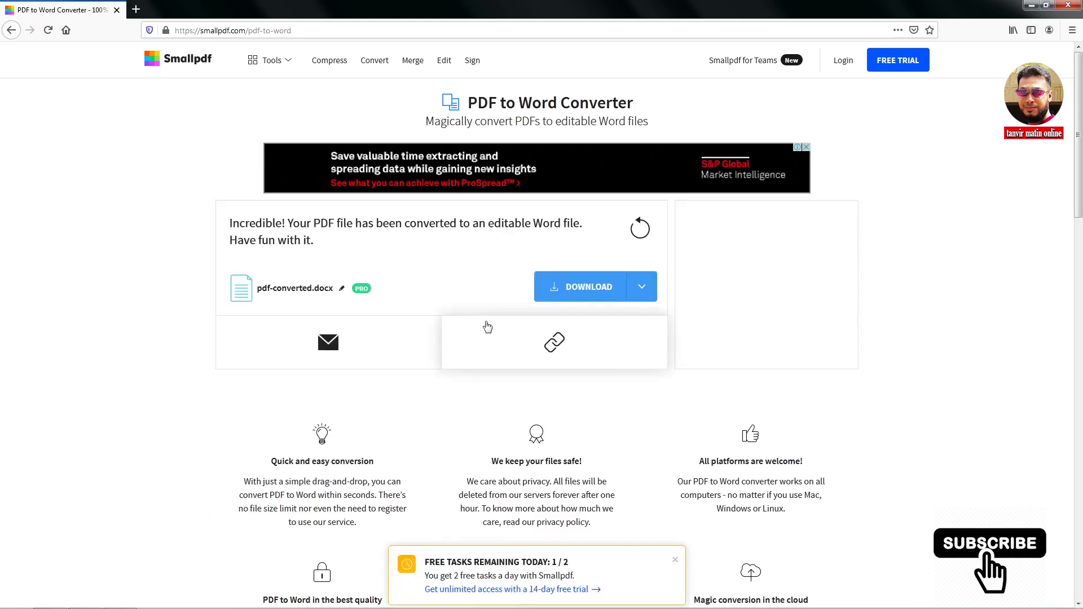
Step: Download the converted pdf-converted.docx file from Smallpdf
{"action": "key", "text": "alt"}
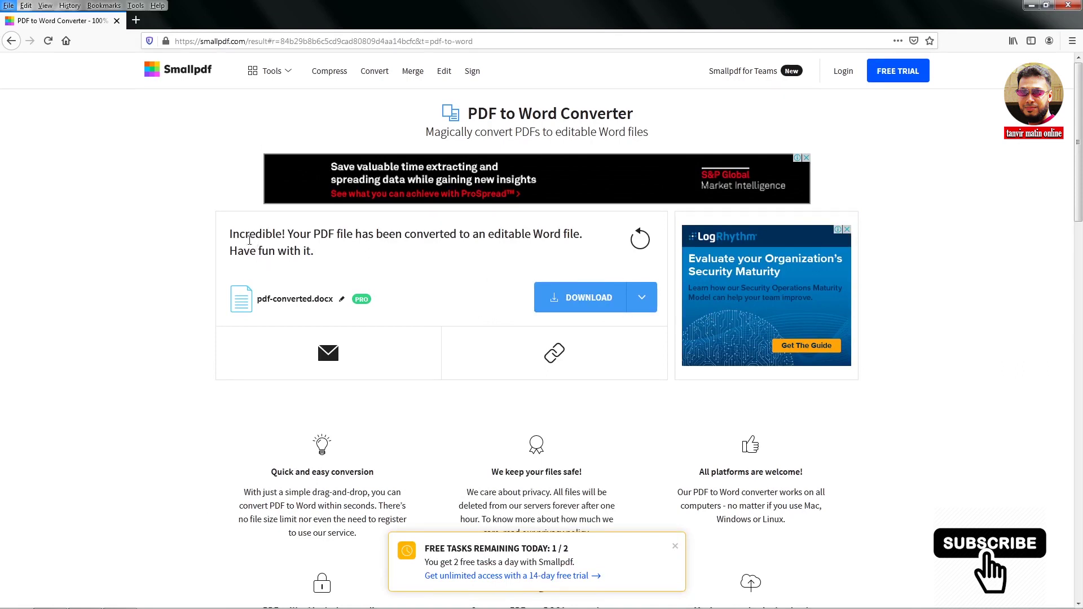
{"action": "left_click_drag", "start_coordinate": [230, 240], "coordinate": [387, 247]}
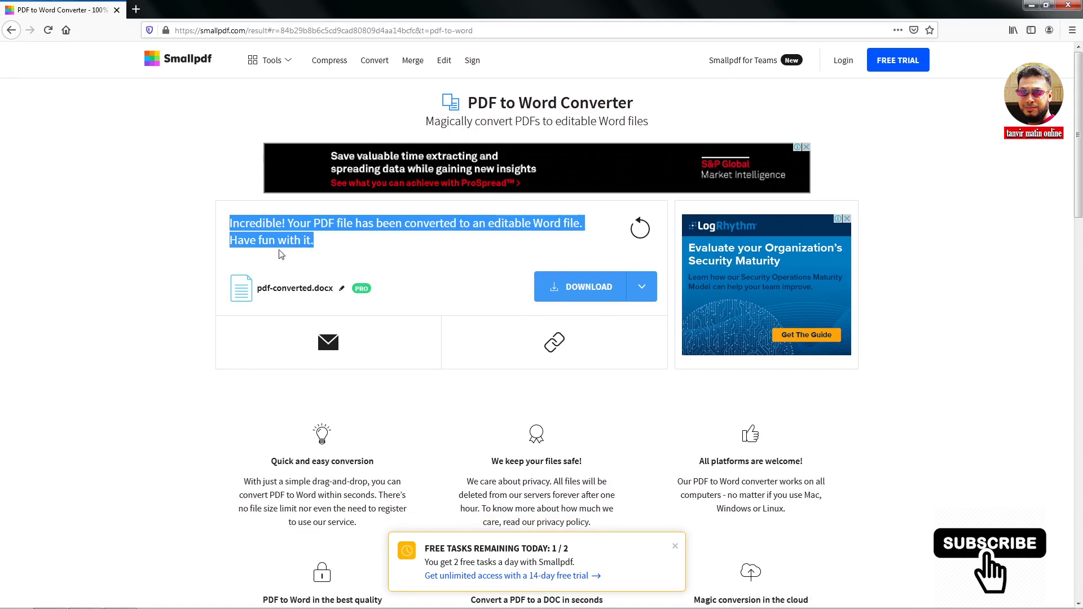
{"action": "left_click", "coordinate": [373, 246]}
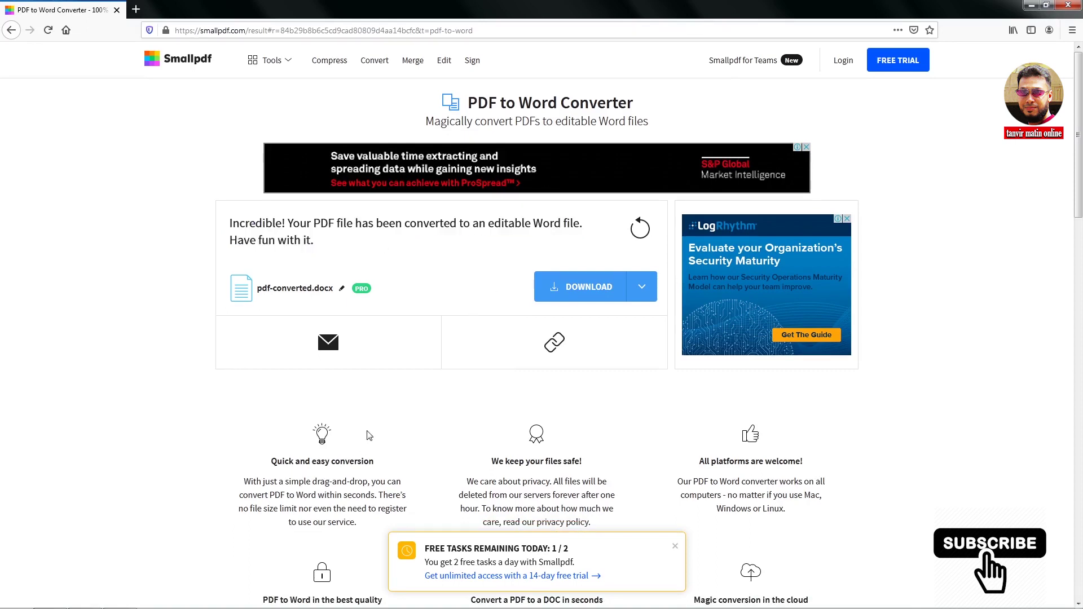
{"action": "left_click", "coordinate": [595, 292]}
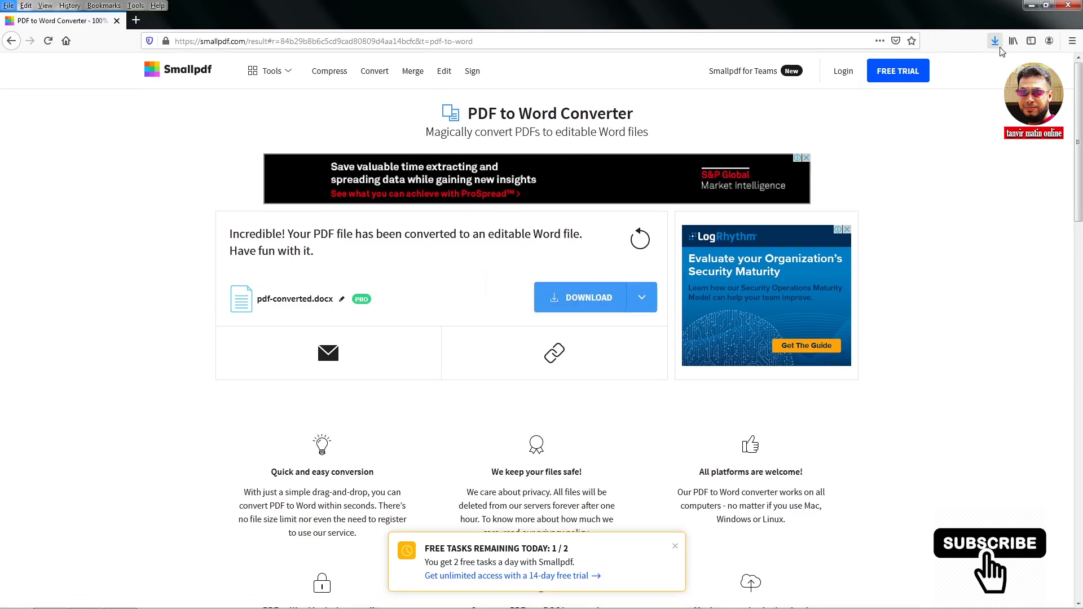
Step: Show all Firefox downloads in a maximised Library window and open the docx
{"action": "left_click", "coordinate": [996, 41]}
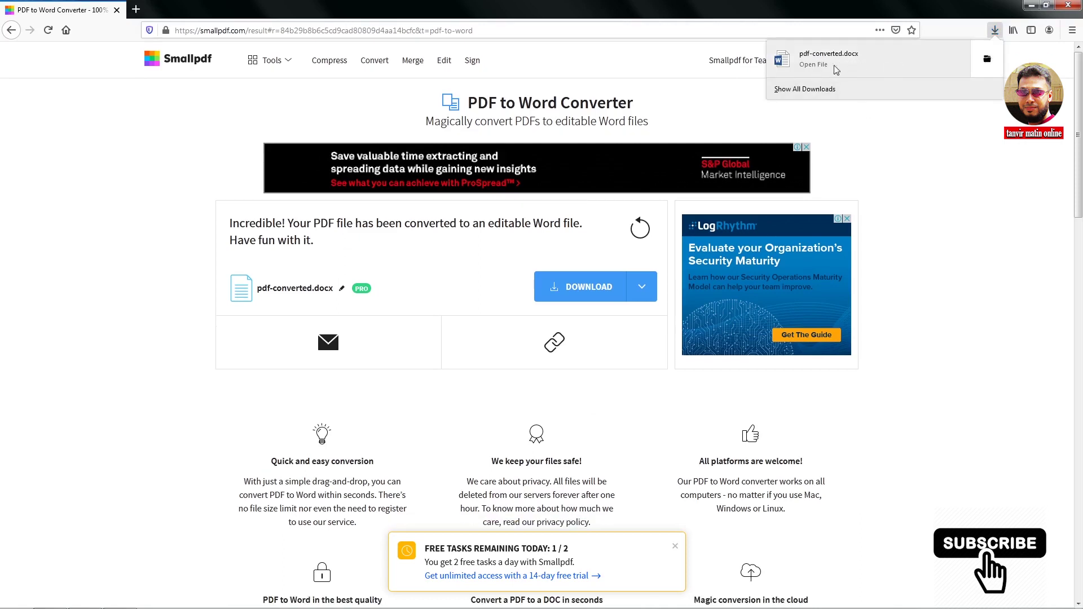
{"action": "left_click", "coordinate": [827, 91]}
{"action": "key", "text": "ctrl+shift+y"}
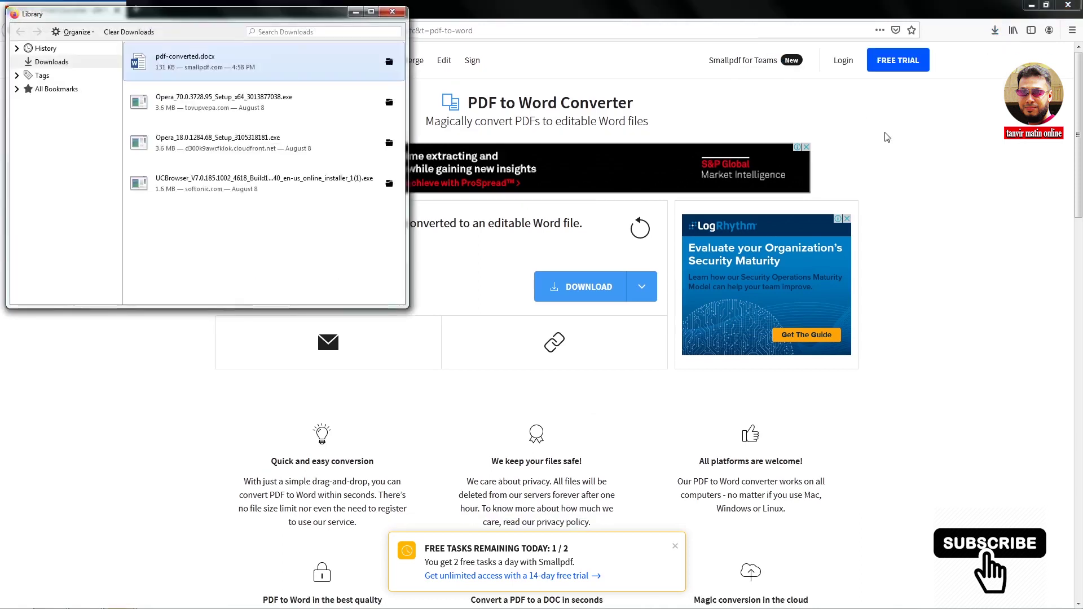
{"action": "key", "text": "super+Up"}
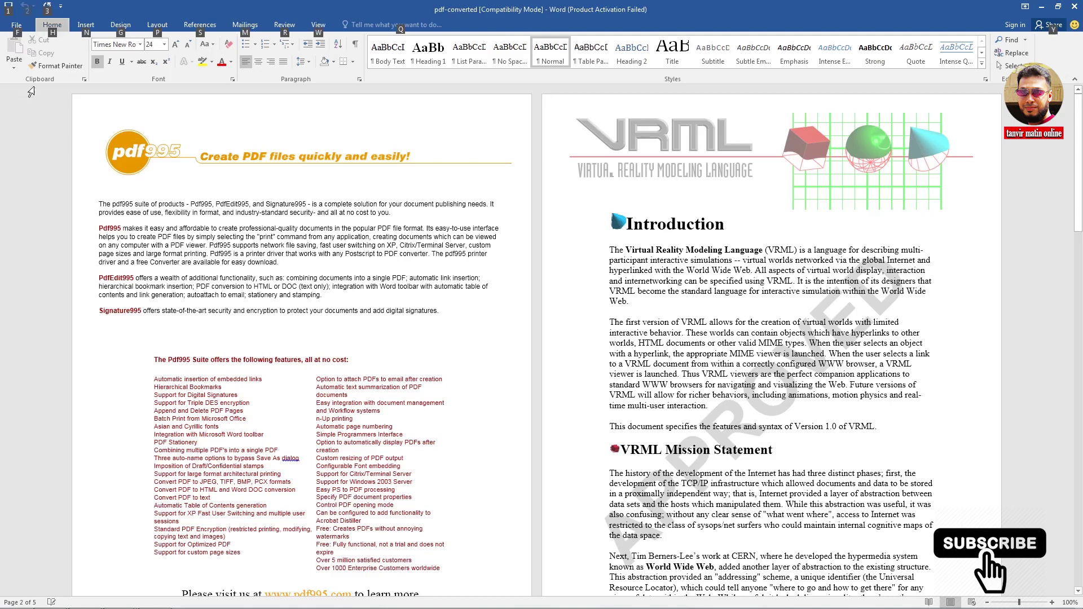
Step: Return to the converted document in Word and scroll through its pages
{"action": "key", "text": "alt+Tab"}
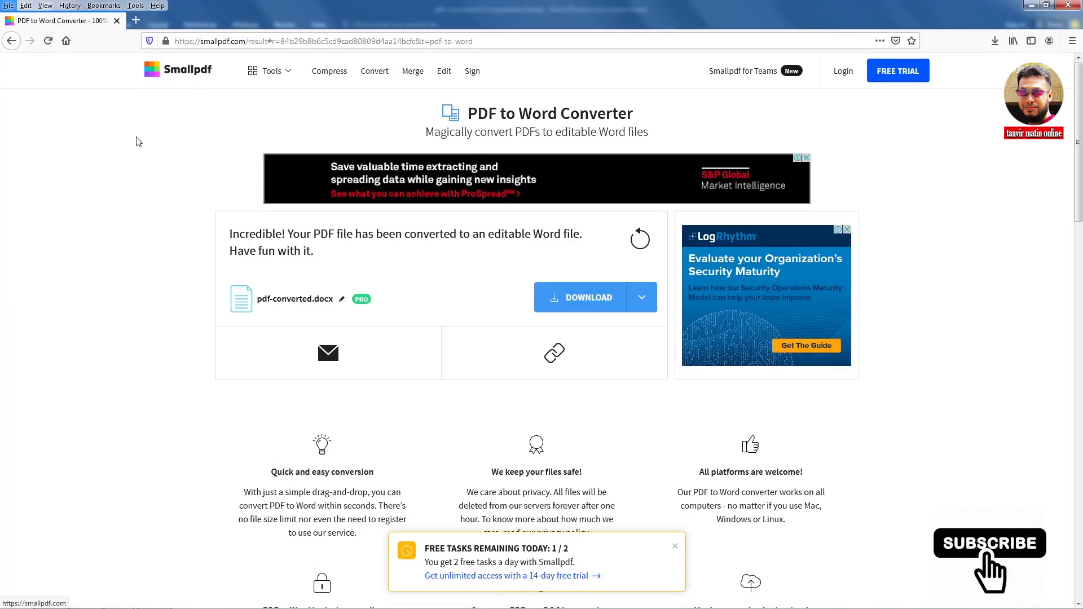
{"action": "left_click", "coordinate": [153, 598]}
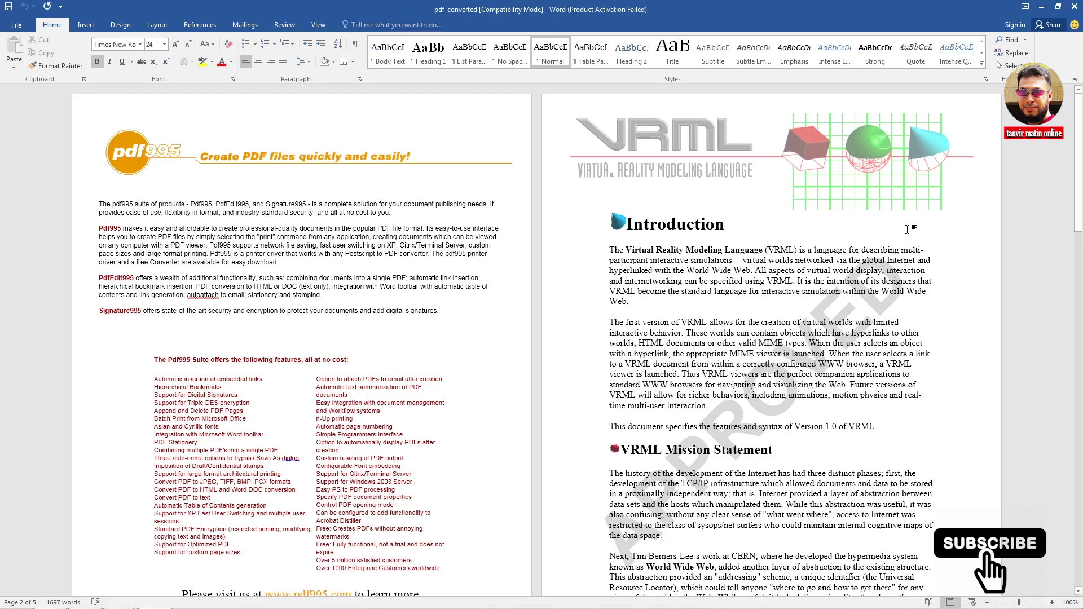
{"action": "scroll", "coordinate": [282, 333], "scroll_direction": "down", "scroll_amount": 3}
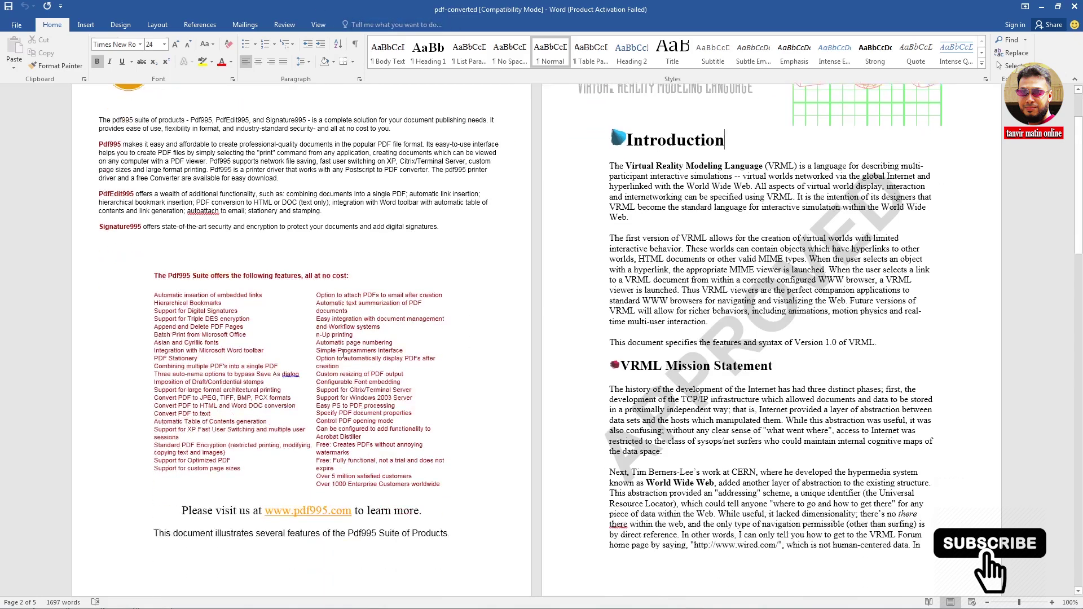
{"action": "scroll", "coordinate": [316, 347], "scroll_direction": "down", "scroll_amount": 3}
{"action": "scroll", "coordinate": [345, 361], "scroll_direction": "down", "scroll_amount": 4}
{"action": "scroll", "coordinate": [349, 363], "scroll_direction": "down", "scroll_amount": 5}
{"action": "scroll", "coordinate": [349, 356], "scroll_direction": "down", "scroll_amount": 2}
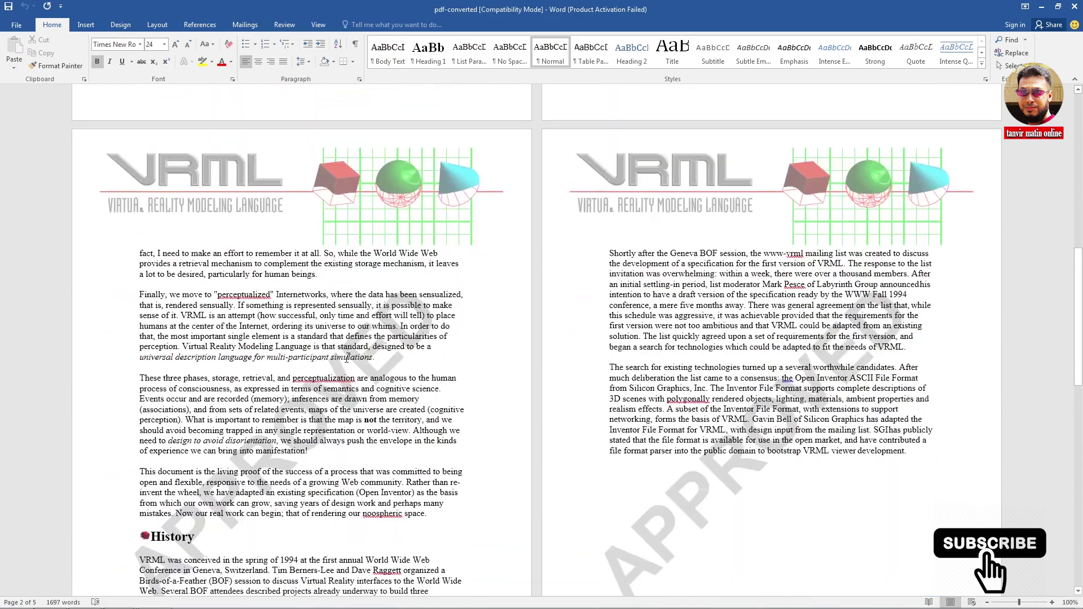
{"action": "scroll", "coordinate": [348, 356], "scroll_direction": "down", "scroll_amount": 8}
{"action": "scroll", "coordinate": [355, 354], "scroll_direction": "up", "scroll_amount": 3}
{"action": "scroll", "coordinate": [367, 353], "scroll_direction": "up", "scroll_amount": 8}
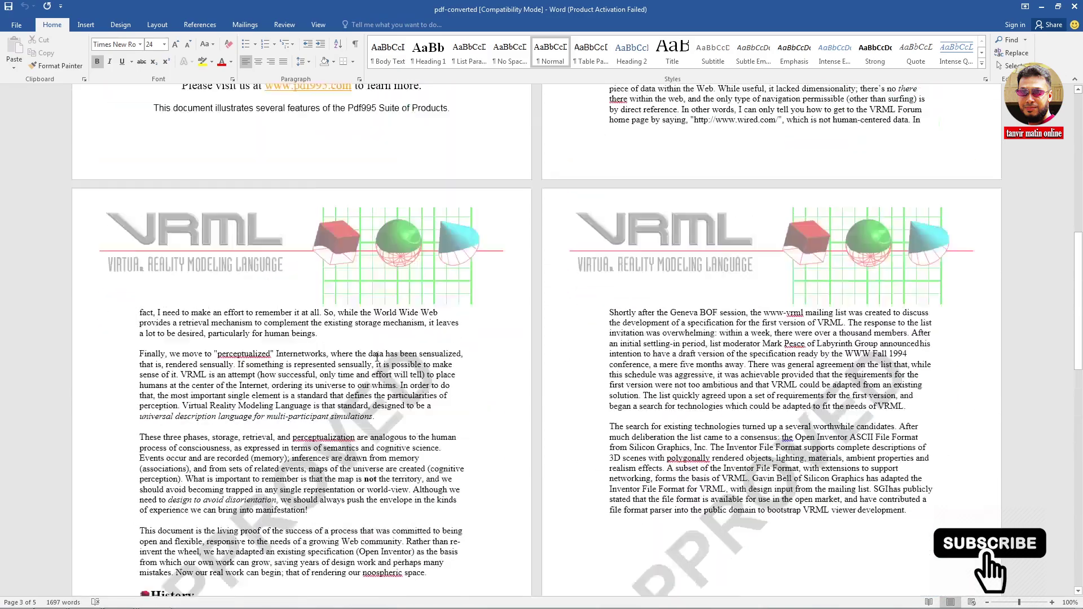
{"action": "scroll", "coordinate": [380, 350], "scroll_direction": "up", "scroll_amount": 7}
{"action": "scroll", "coordinate": [380, 350], "scroll_direction": "up", "scroll_amount": 6}
{"action": "scroll", "coordinate": [564, 293], "scroll_direction": "up", "scroll_amount": 2}
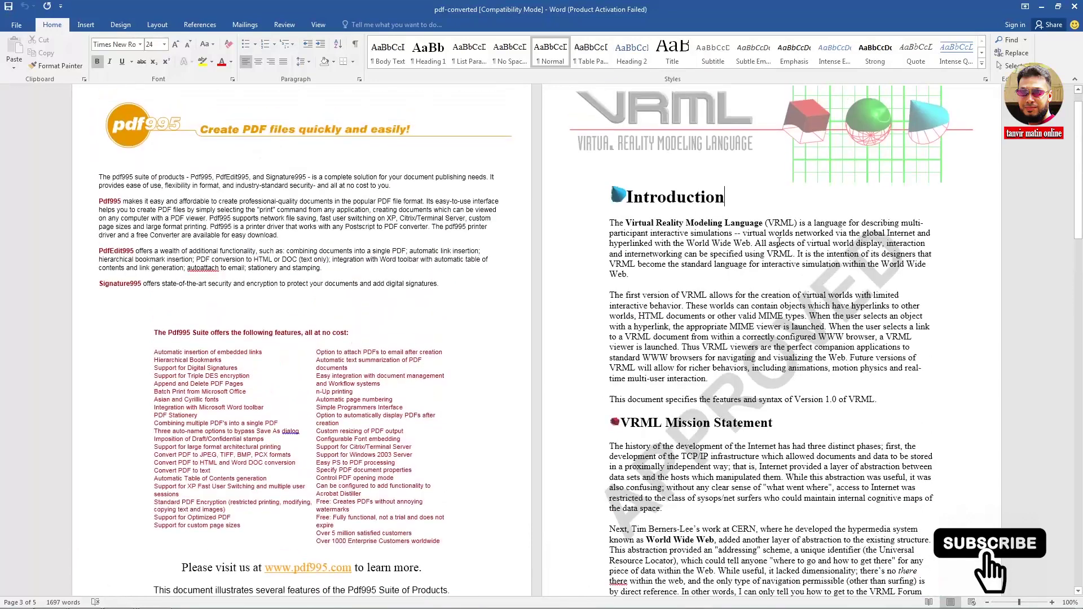
Step: Edit 'Language' in the Introduction so it reads 'Languaguage', confirming the text is editable
{"action": "left_click", "coordinate": [727, 222]}
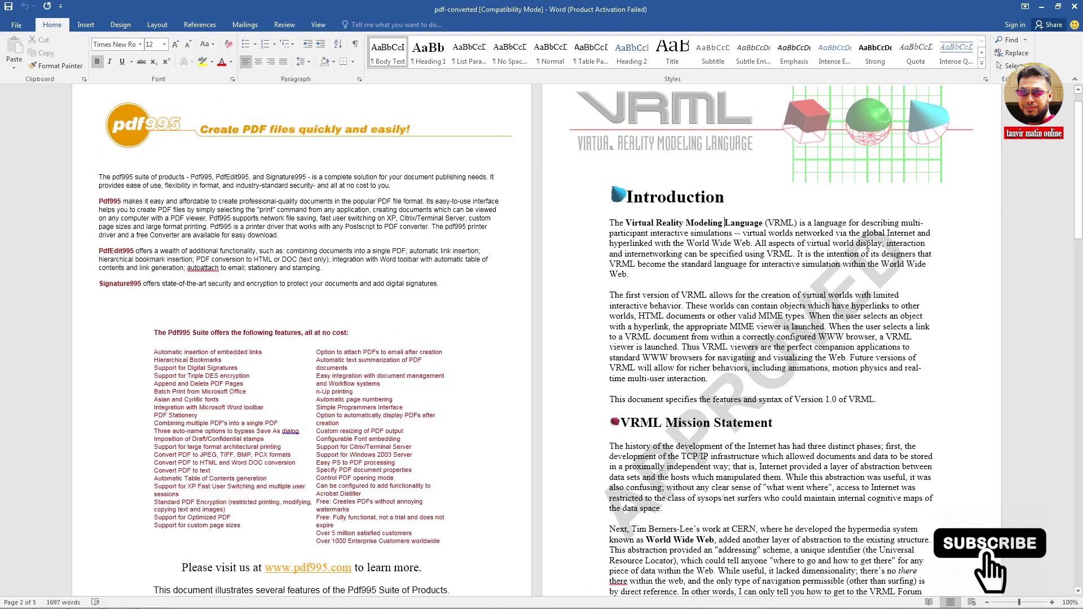
{"action": "key", "text": "Delete"}
{"action": "key", "text": "Delete"}
{"action": "key", "text": "Delete"}
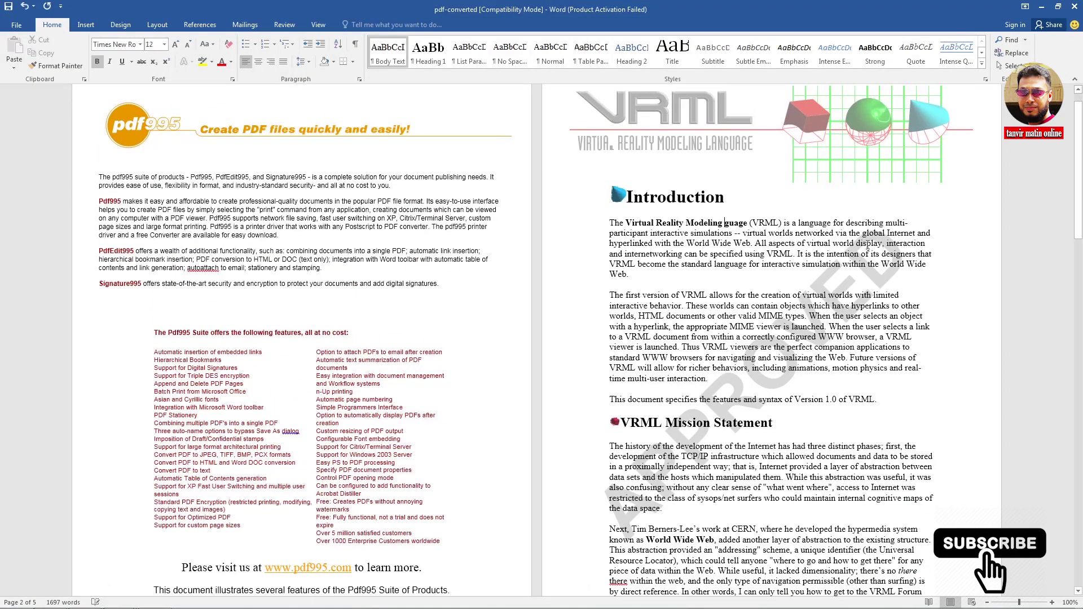
{"action": "type", "text": "Lan"}
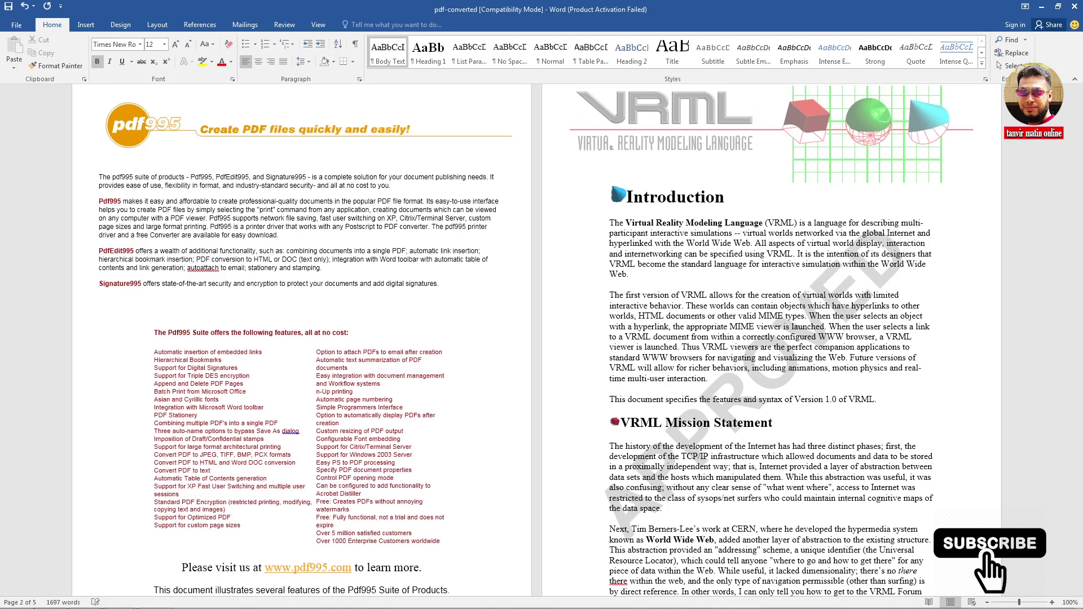
{"action": "type", "text": "gua"}
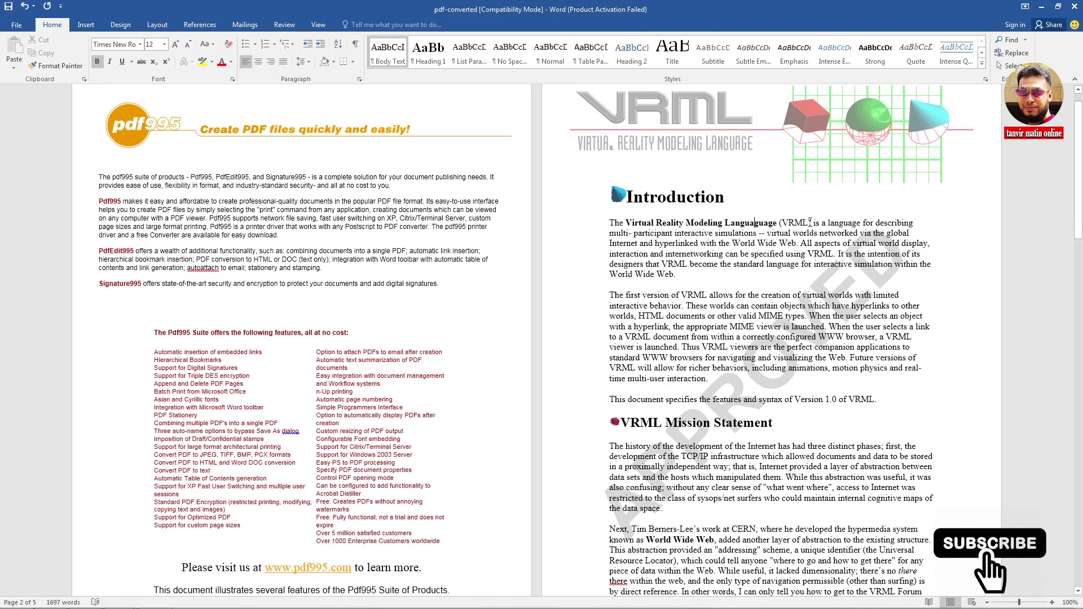
{"action": "scroll", "coordinate": [885, 216], "scroll_direction": "up", "scroll_amount": 1}
{"action": "left_click", "coordinate": [946, 236]}
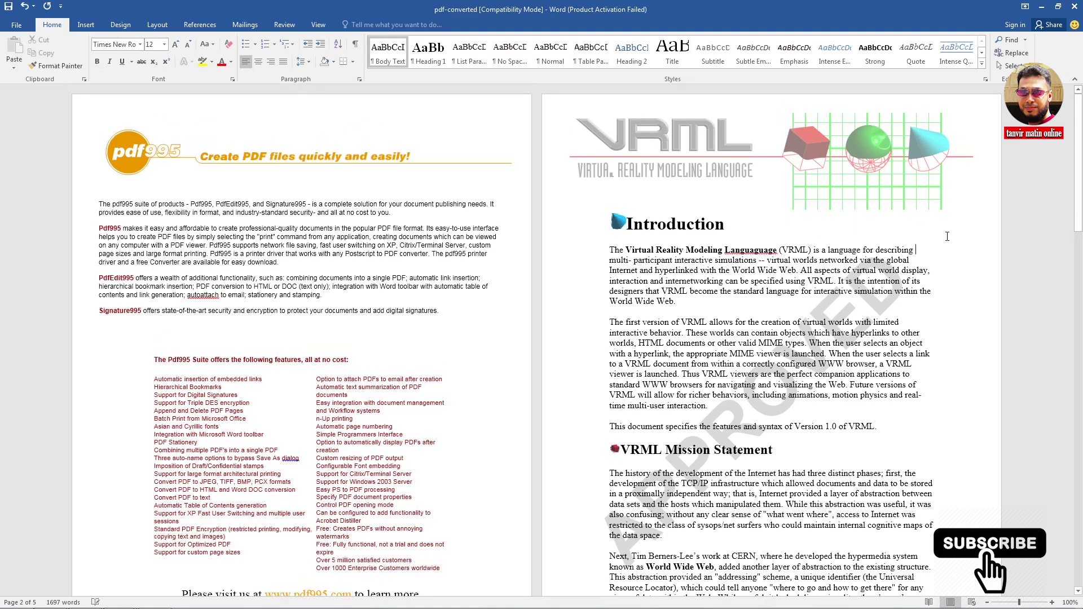
Step: Open the Word page header and drag the VRML header image down, then back into the body text
{"action": "double_click", "coordinate": [873, 155]}
{"action": "left_click_drag", "start_coordinate": [872, 167], "coordinate": [891, 282]}
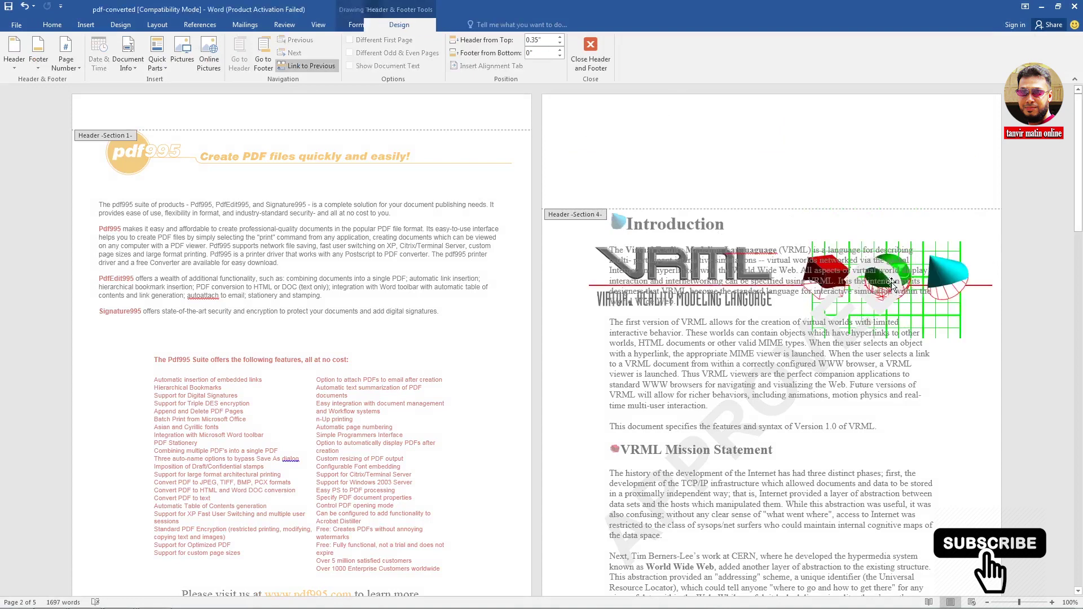
{"action": "left_click_drag", "start_coordinate": [887, 282], "coordinate": [873, 152]}
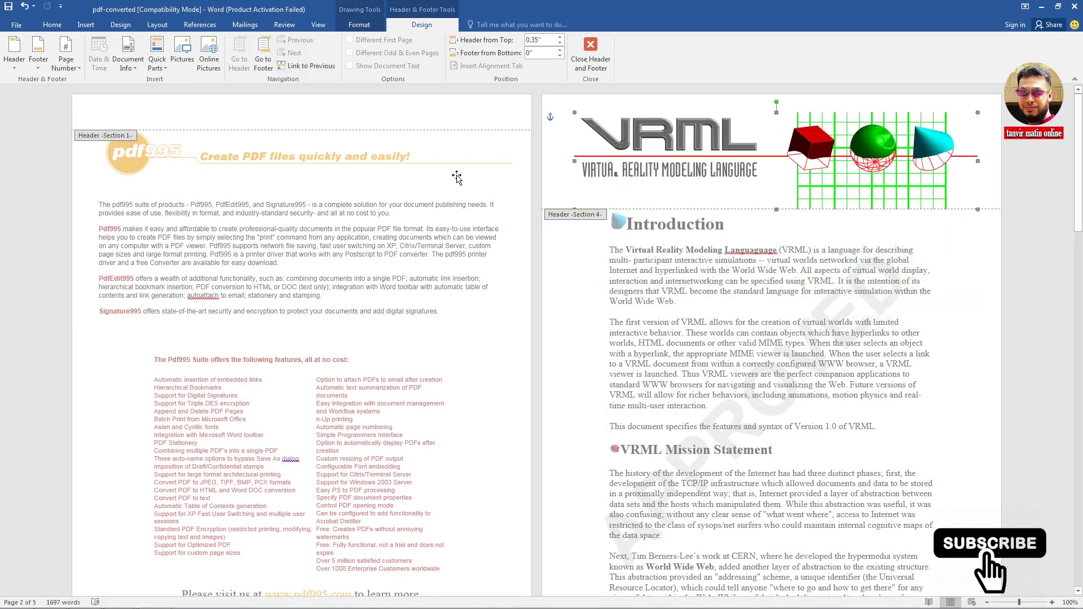
{"action": "key", "text": "alt"}
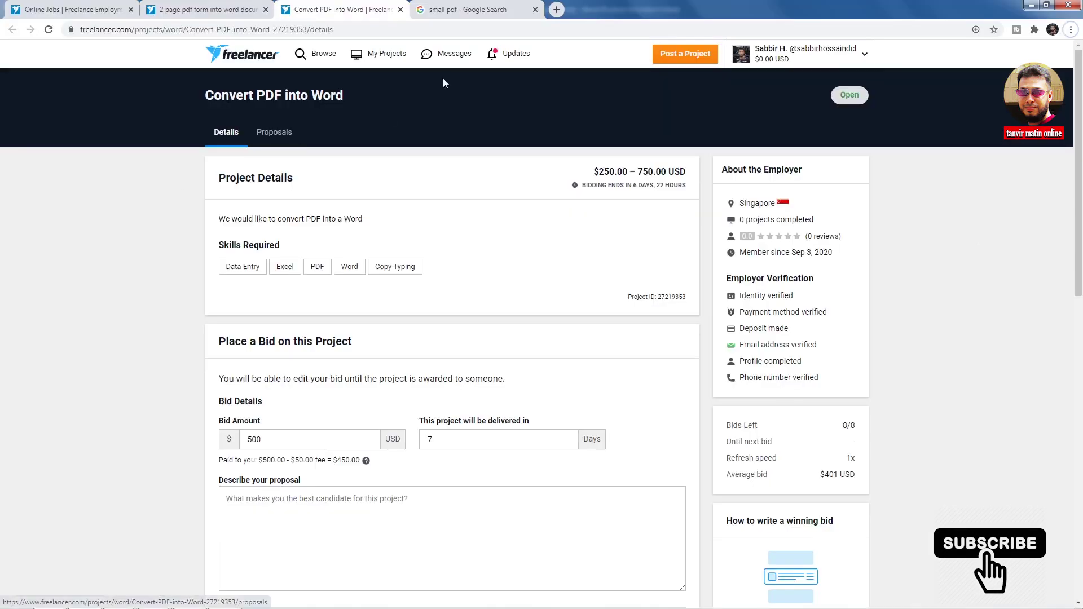
Step: Go from the Convert PDF into Word project to Profile Details via the account name's View Profile
{"action": "scroll", "coordinate": [884, 283], "scroll_direction": "down", "scroll_amount": 3}
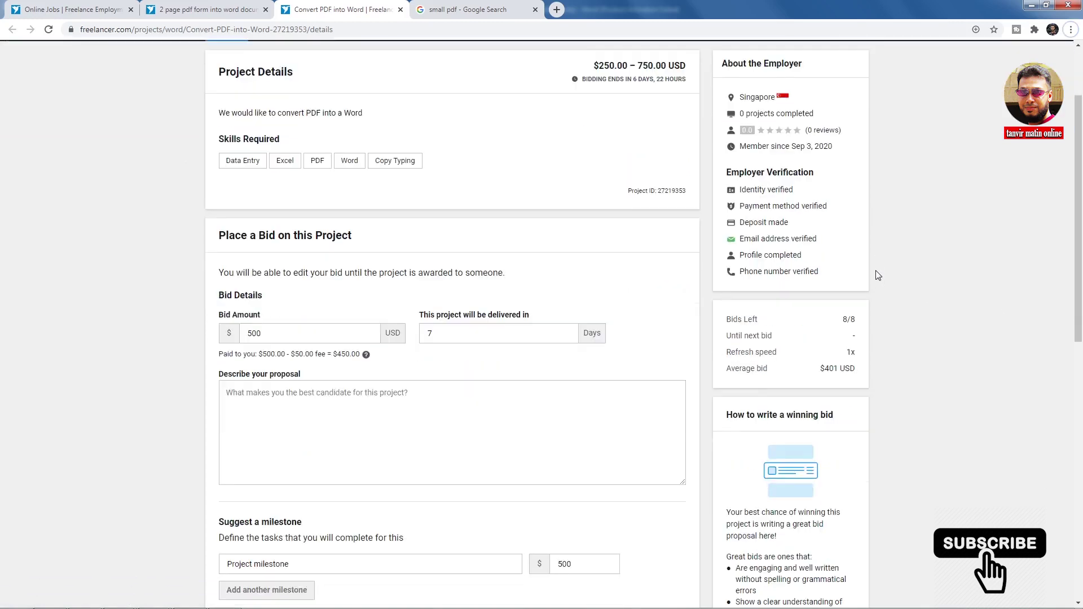
{"action": "scroll", "coordinate": [902, 308], "scroll_direction": "up", "scroll_amount": 3}
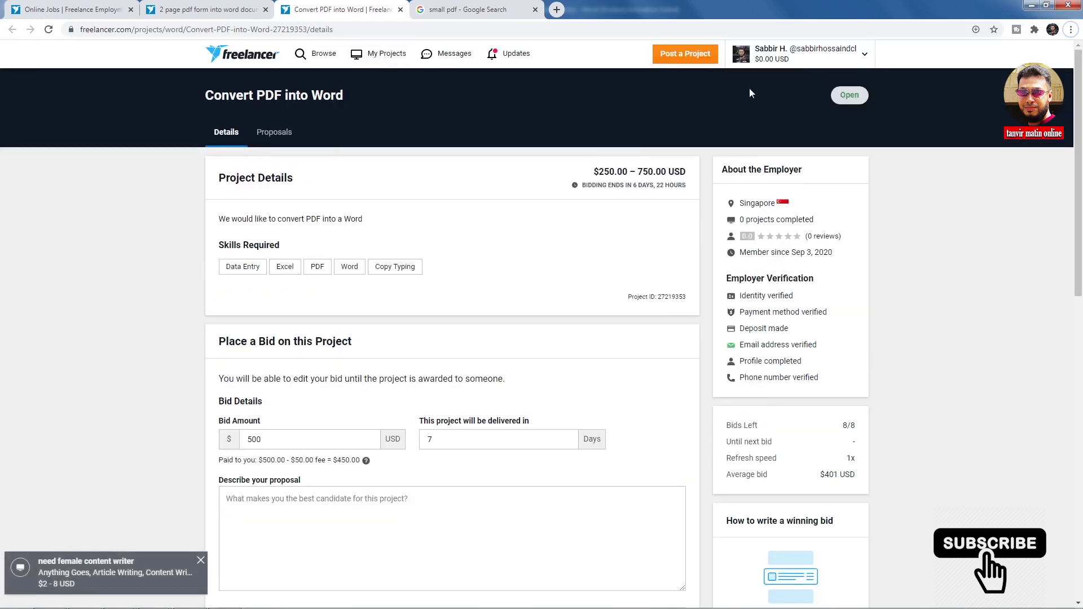
{"action": "left_click", "coordinate": [865, 57]}
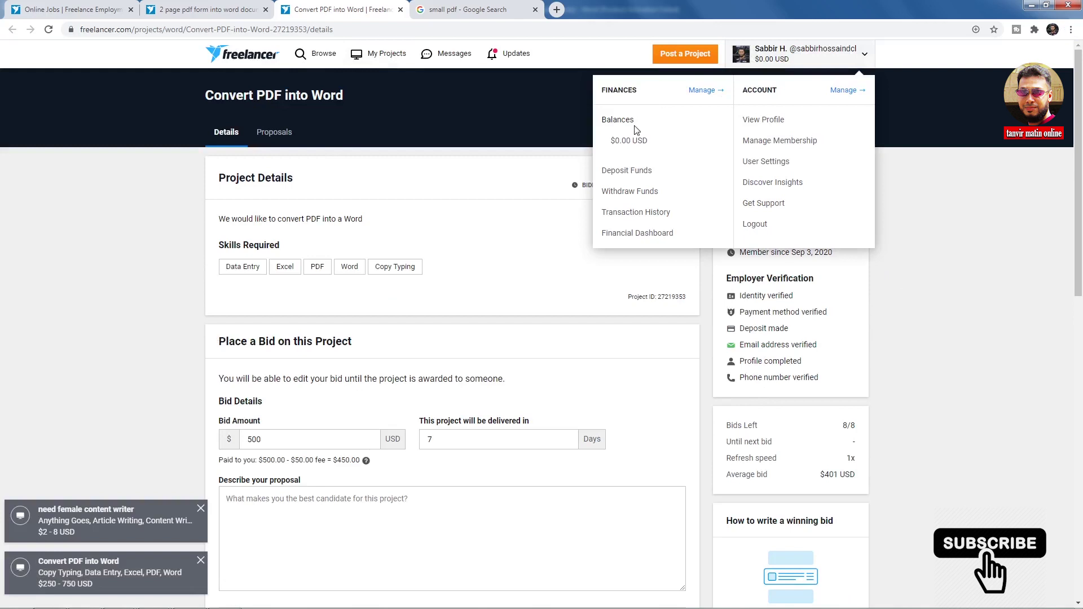
{"action": "left_click", "coordinate": [763, 121]}
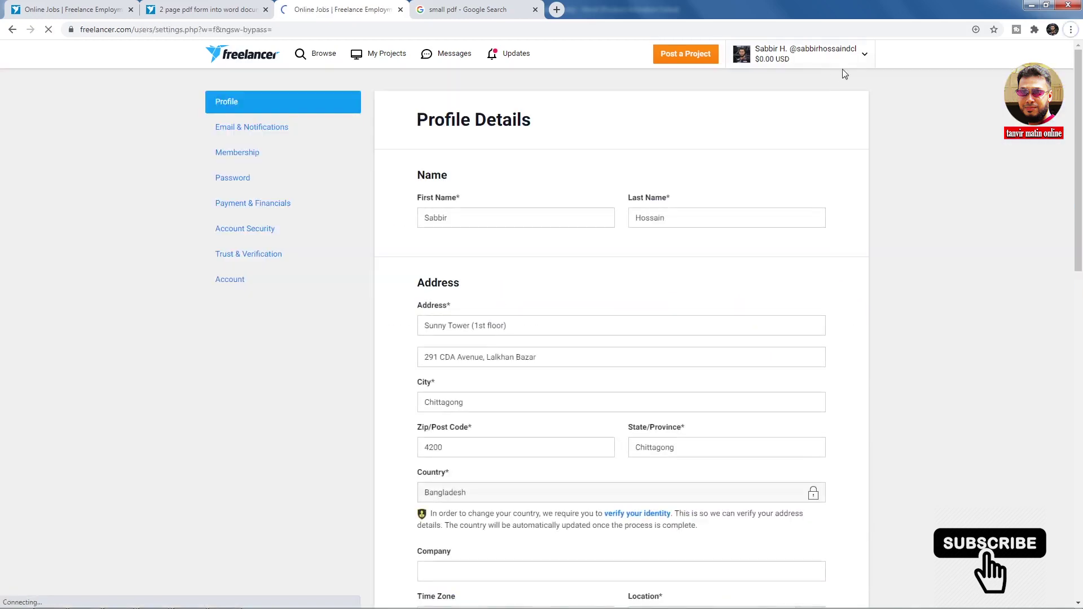
Step: Reopen the account profile from the account menu in the top bar
{"action": "left_click", "coordinate": [865, 56]}
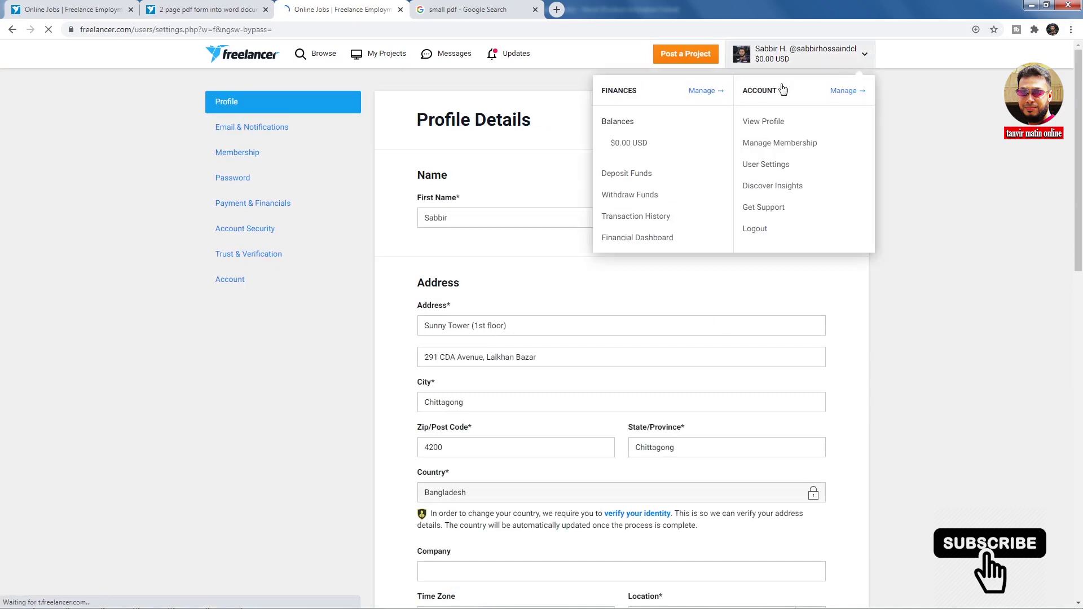
{"action": "left_click", "coordinate": [770, 126]}
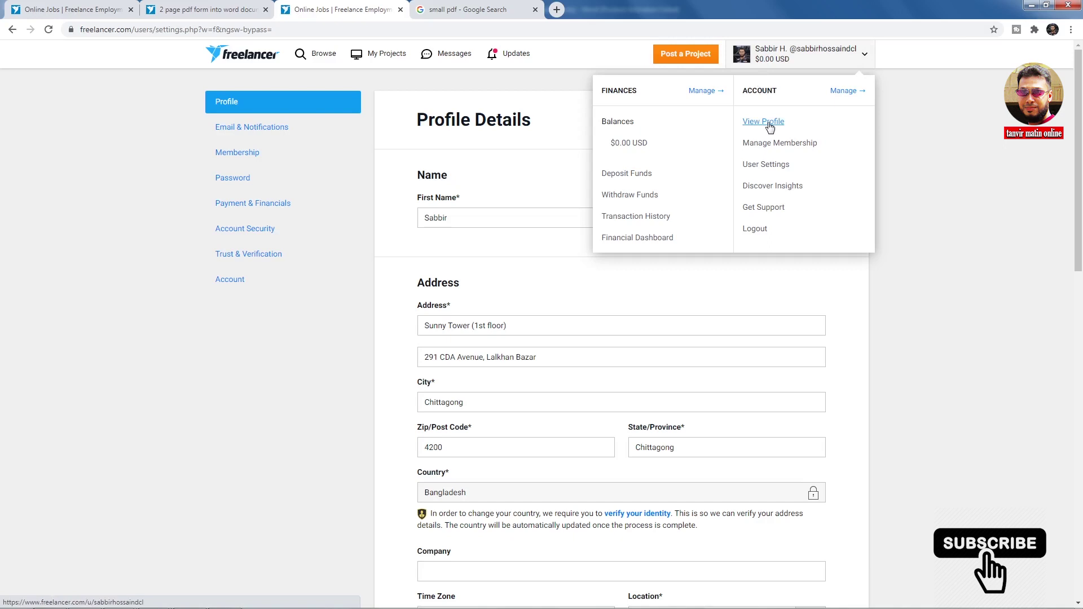
{"action": "left_click", "coordinate": [234, 351]}
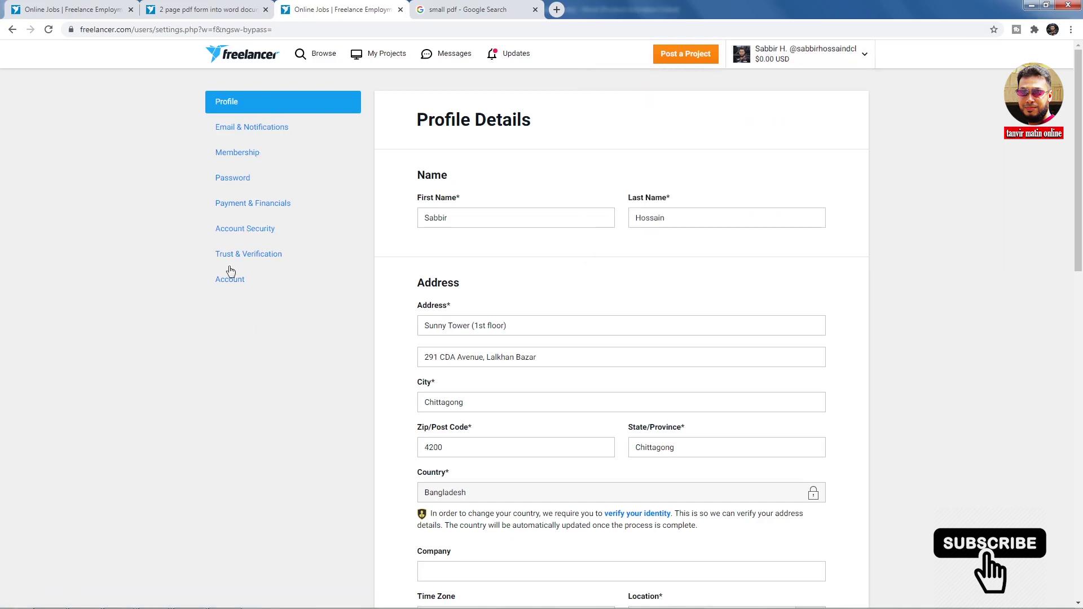
Step: Open Payment & Financials in the settings sidebar and choose + Payment Method
{"action": "left_click", "coordinate": [249, 207]}
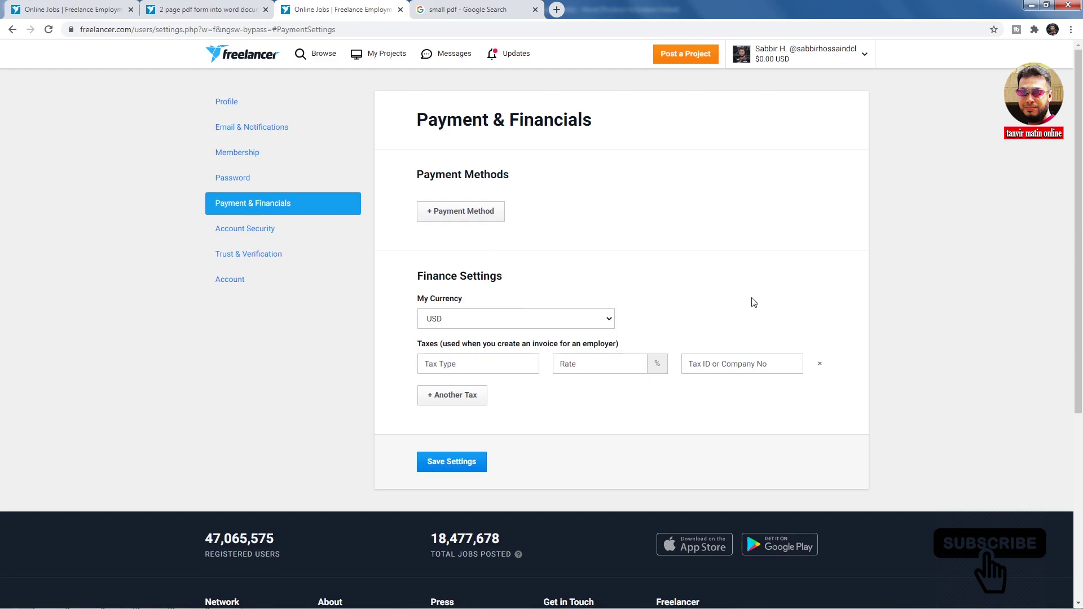
{"action": "scroll", "coordinate": [655, 275], "scroll_direction": "down", "scroll_amount": 1}
{"action": "left_click", "coordinate": [453, 156]}
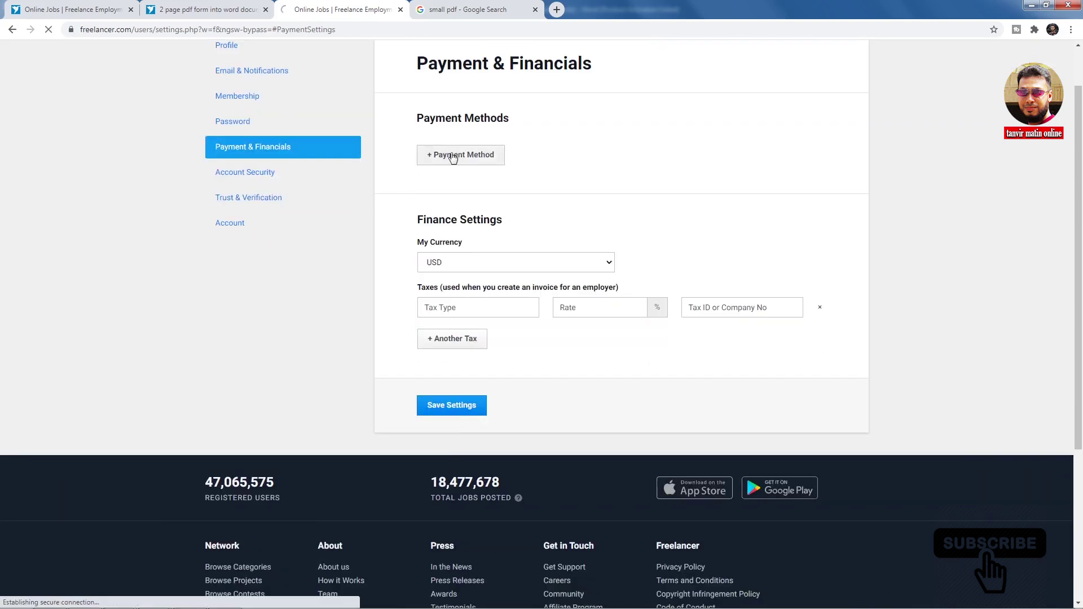